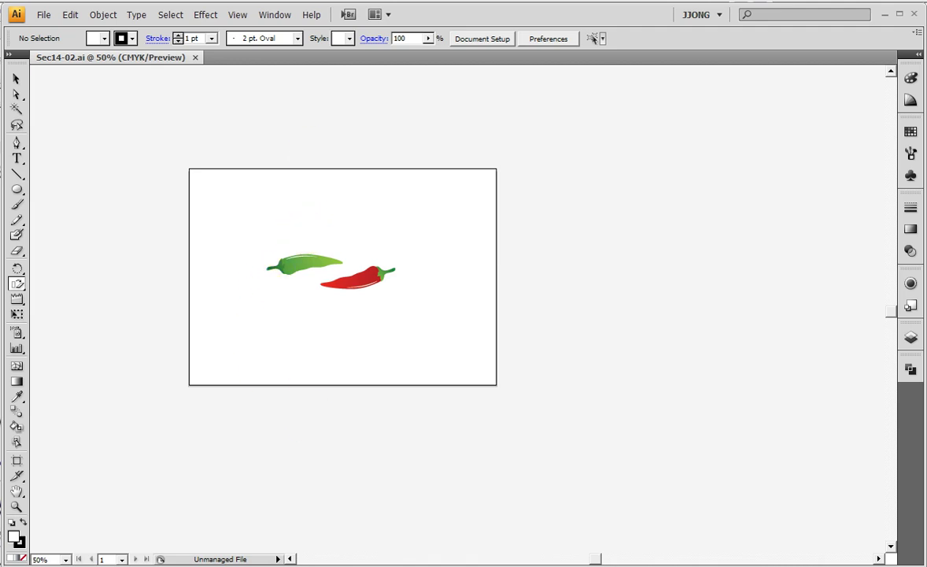
# - Zoom in to about 100% on the green and red peppers
pyautogui.click(416, 12)
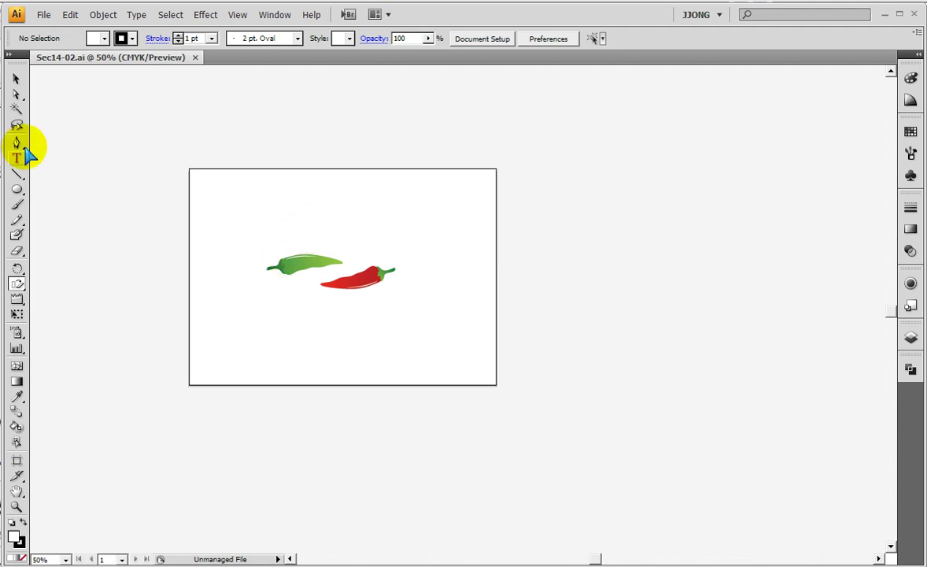
pyautogui.click(15, 78)
pyautogui.moveTo(257, 243); pyautogui.dragTo(405, 296)
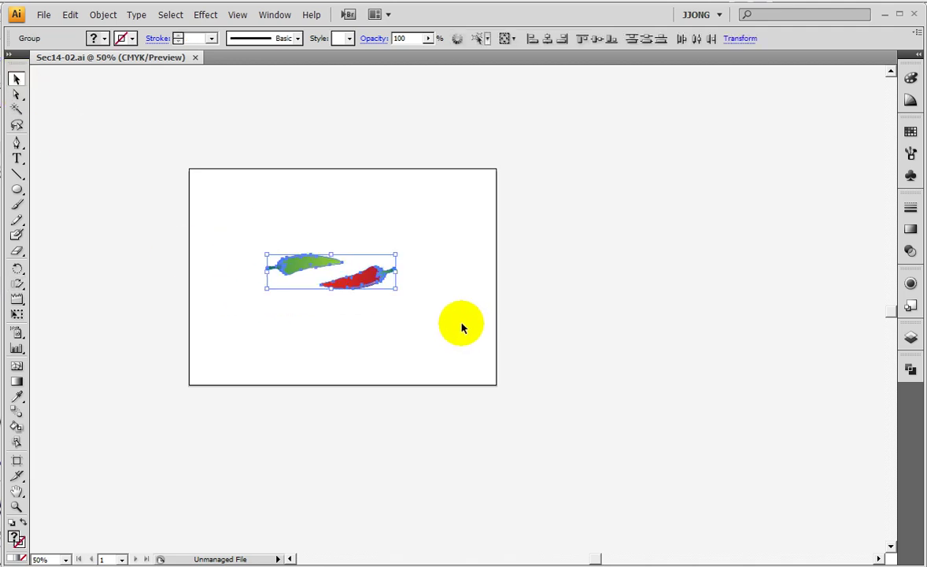
pyautogui.click(407, 199)
pyautogui.click(16, 506)
pyautogui.moveTo(189, 173); pyautogui.dragTo(468, 417)
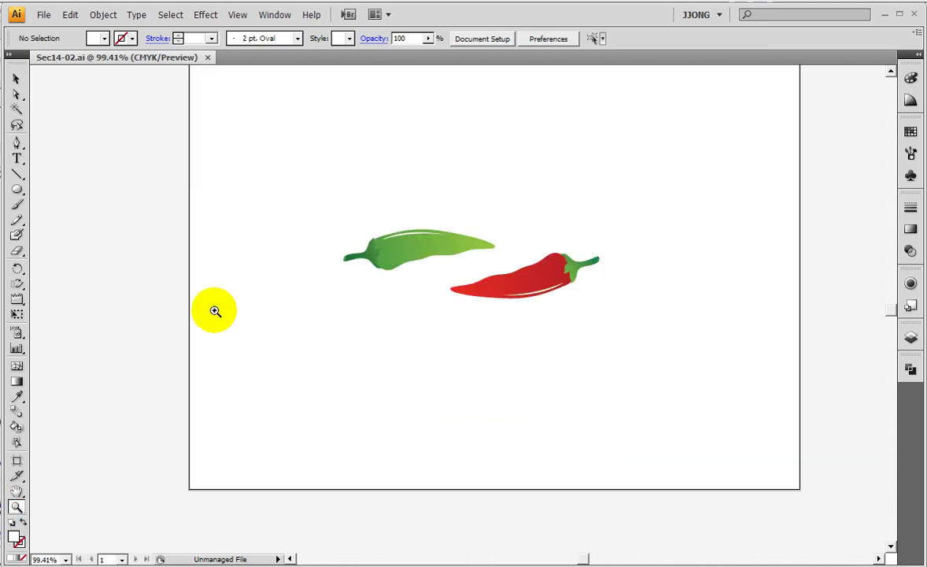
pyautogui.click(218, 247)
pyautogui.click(17, 79)
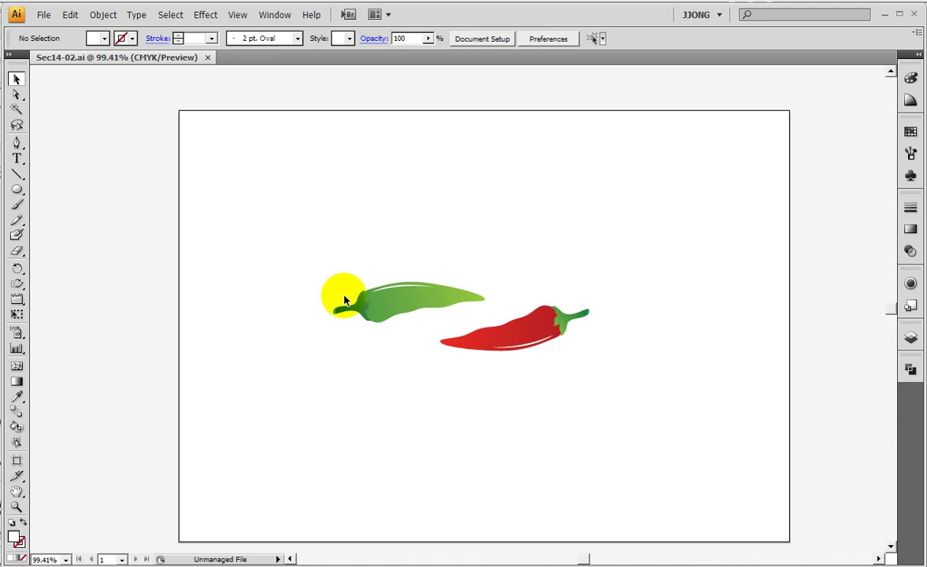
# - Duplicate the green pepper below the original and move the red pepper up to its upper right
pyautogui.click(396, 307)
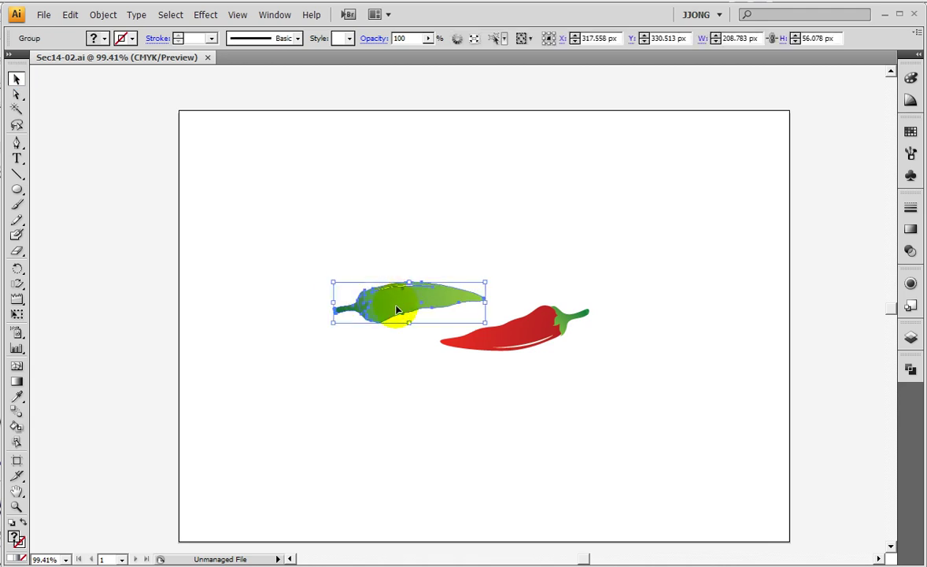
pyautogui.moveTo(398, 309); pyautogui.dragTo(343, 386)
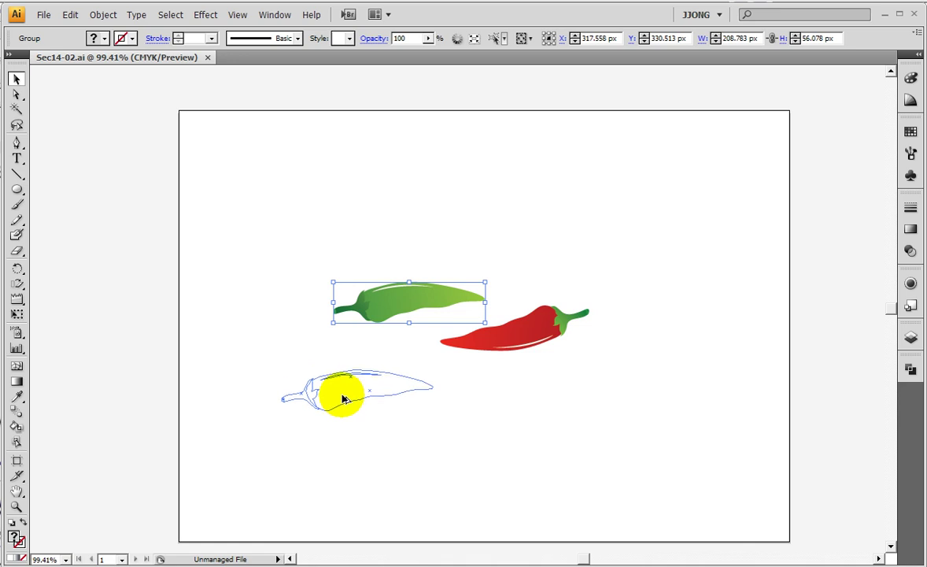
pyautogui.moveTo(344, 387); pyautogui.dragTo(347, 410)
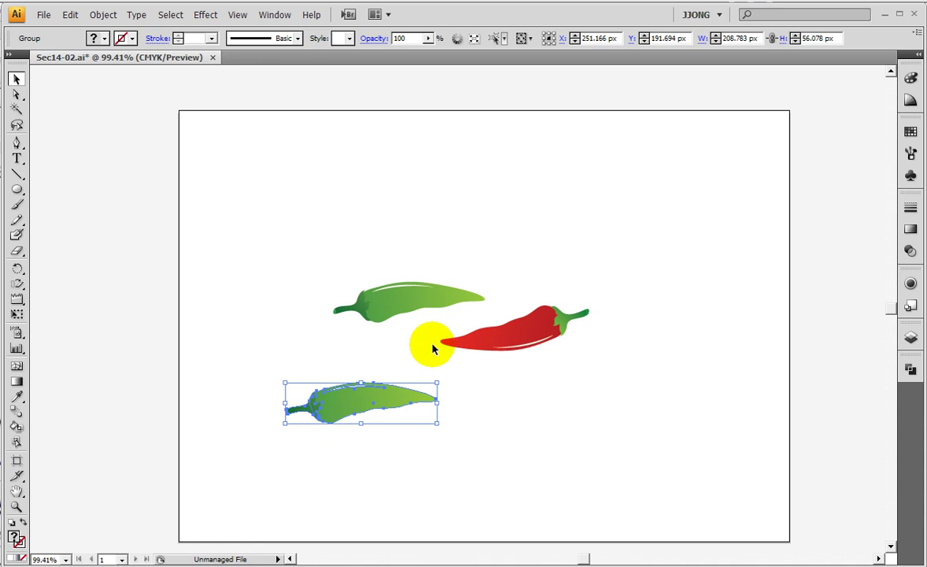
pyautogui.moveTo(499, 338); pyautogui.dragTo(478, 249)
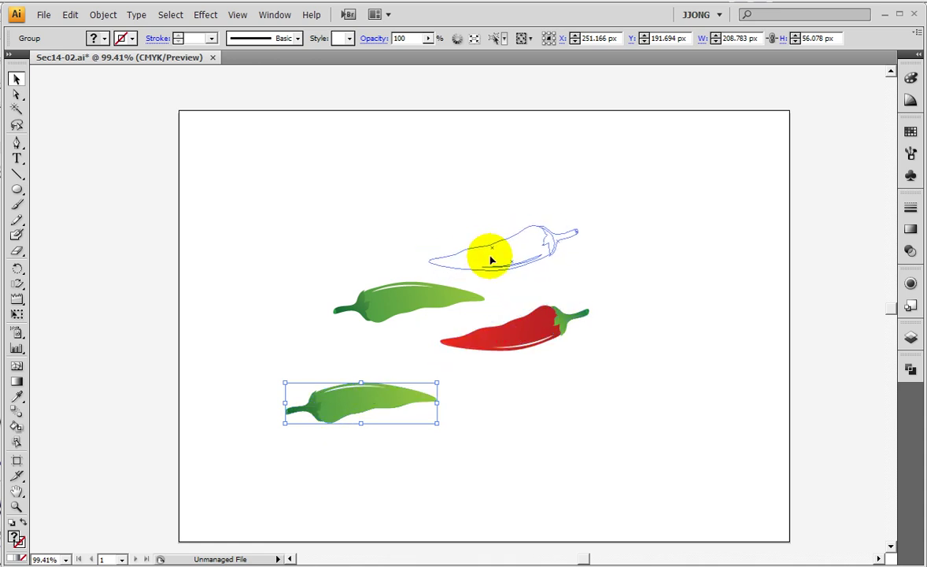
pyautogui.moveTo(477, 249); pyautogui.dragTo(496, 270)
# - Move the green pepper copy closer to the original, shrink it slightly, and adjust the red pepper
pyautogui.moveTo(398, 423); pyautogui.dragTo(398, 362)
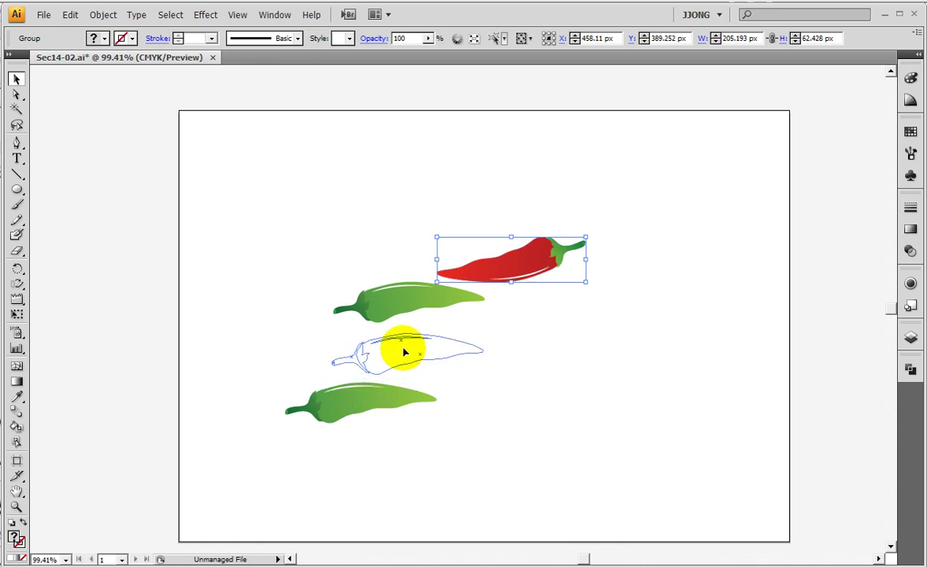
pyautogui.moveTo(397, 362); pyautogui.dragTo(404, 351)
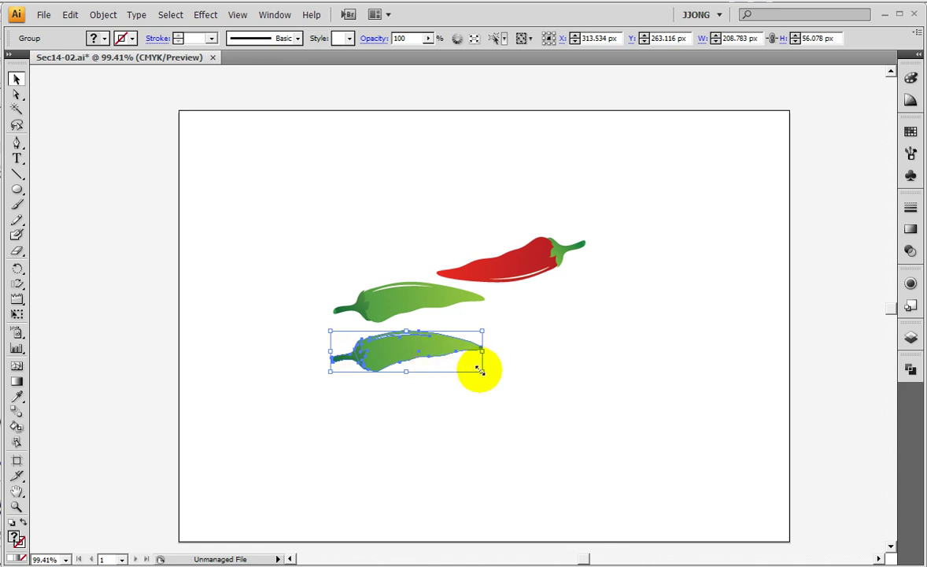
pyautogui.moveTo(482, 370); pyautogui.dragTo(463, 365)
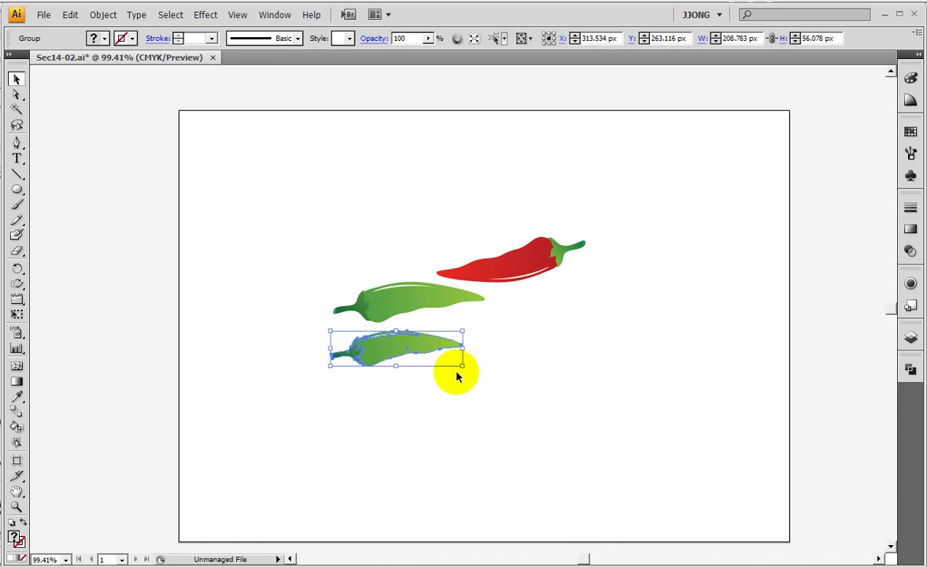
pyautogui.click(391, 349)
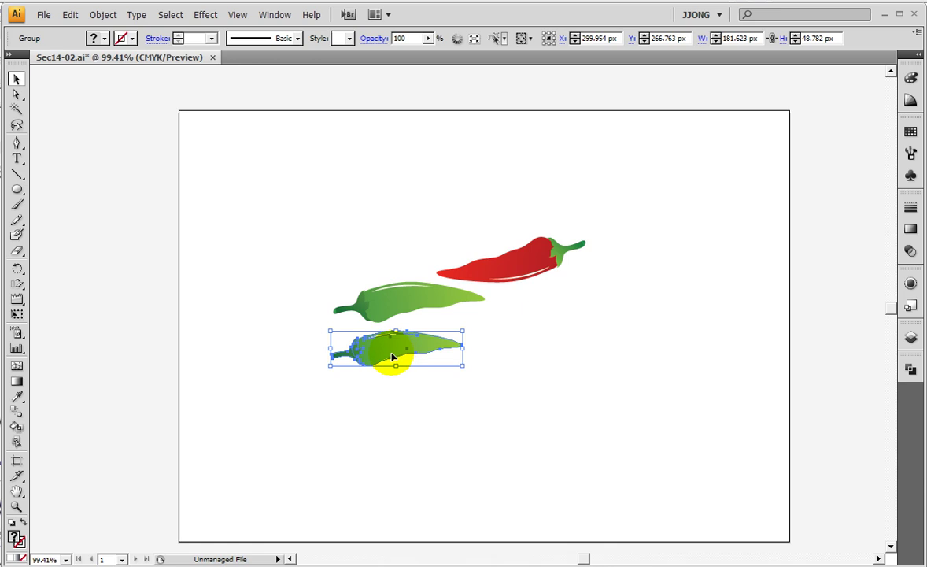
pyautogui.moveTo(381, 355); pyautogui.dragTo(385, 352)
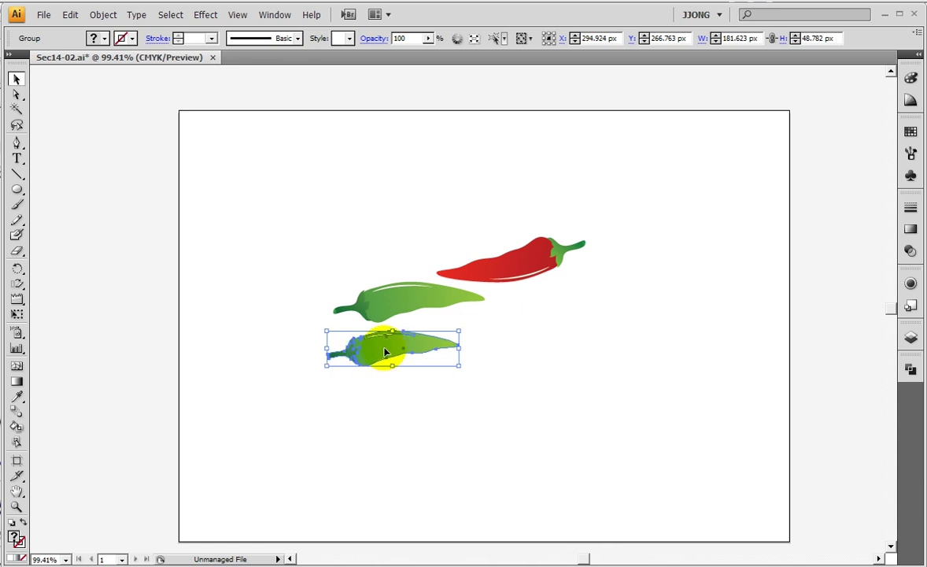
pyautogui.click(499, 274)
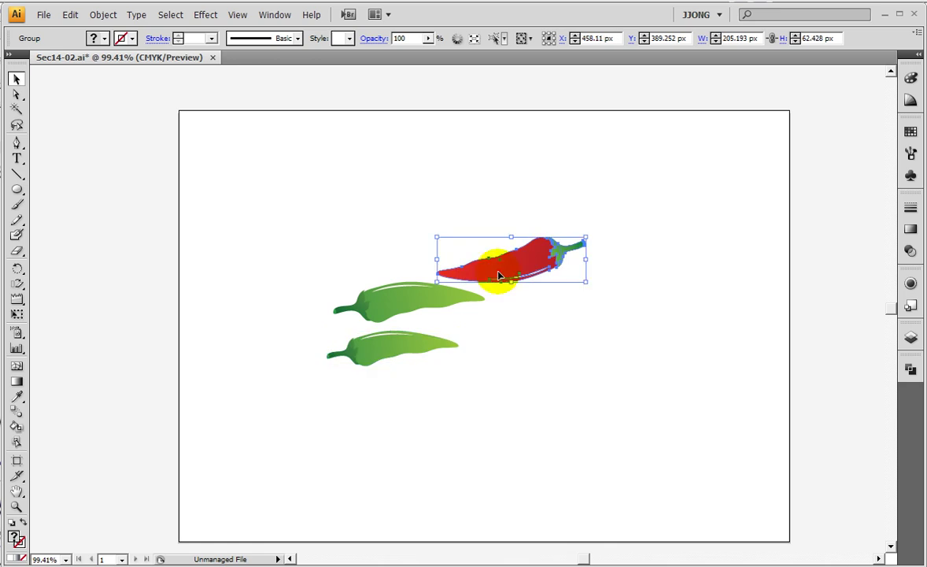
pyautogui.moveTo(488, 266); pyautogui.dragTo(455, 269)
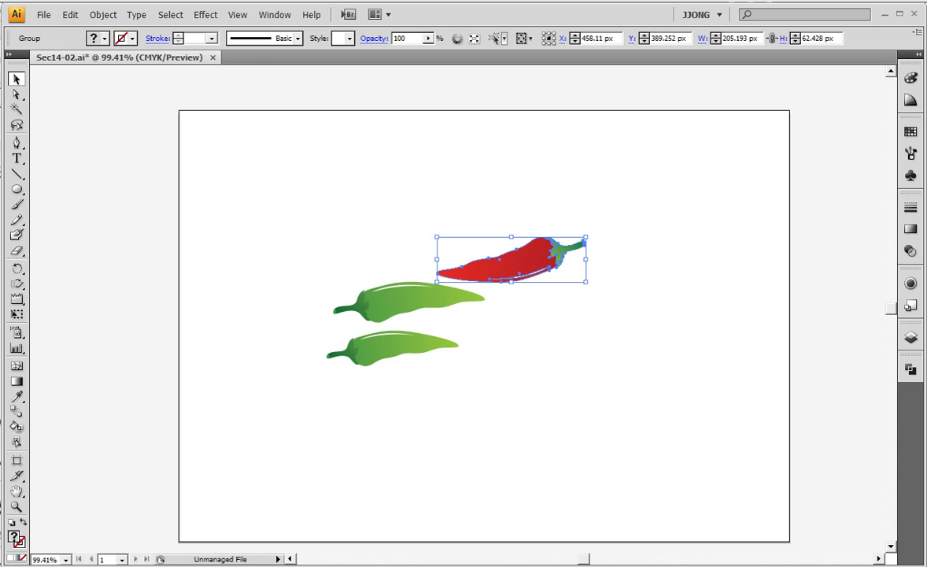
pyautogui.hotkey('alt', 'Tab')
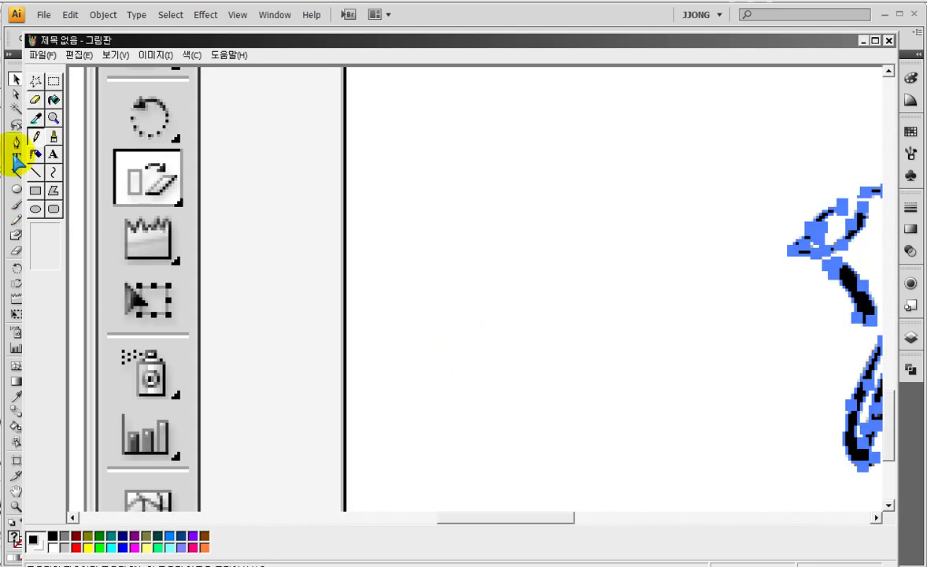
# - Paste the Illustrator screenshot into Paint and magnify the red pepper
pyautogui.click(53, 118)
pyautogui.click(565, 286)
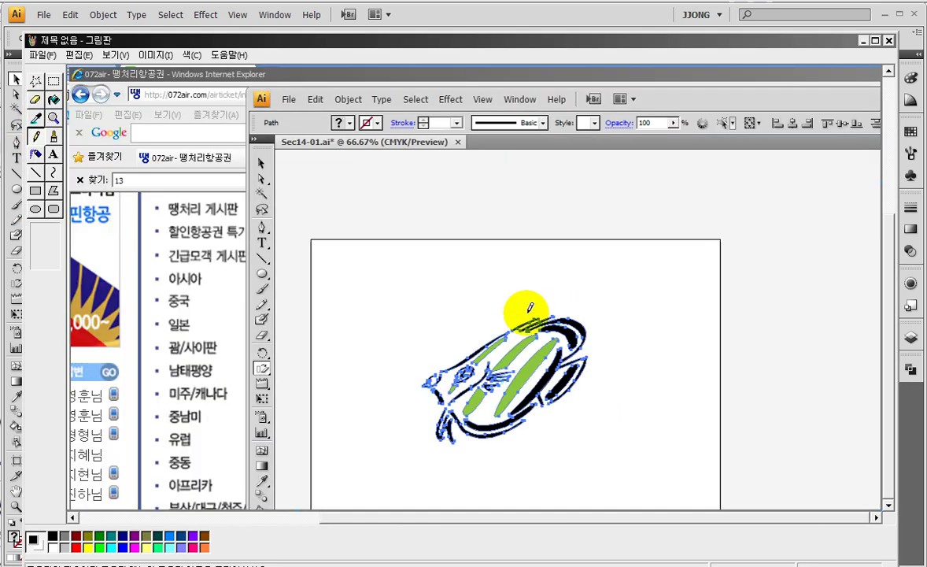
pyautogui.hotkey('ctrl', 'z')
pyautogui.hotkey('ctrl', 'v')
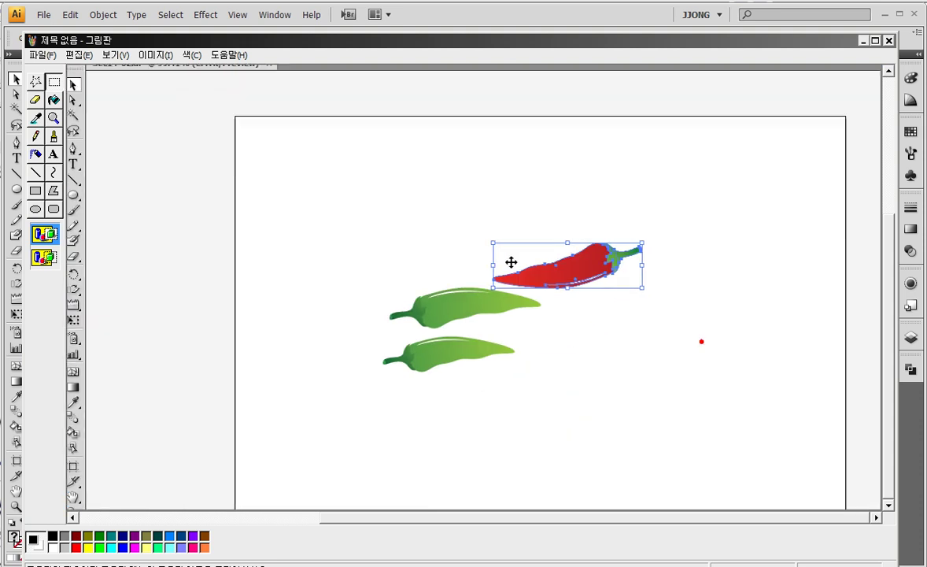
pyautogui.moveTo(511, 262); pyautogui.dragTo(468, 248)
pyautogui.click(539, 296)
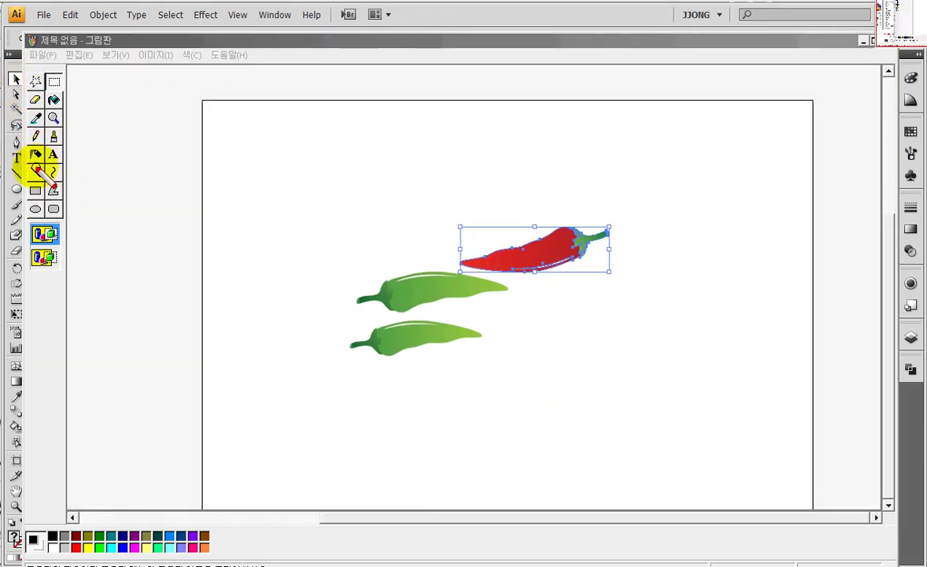
pyautogui.click(53, 99)
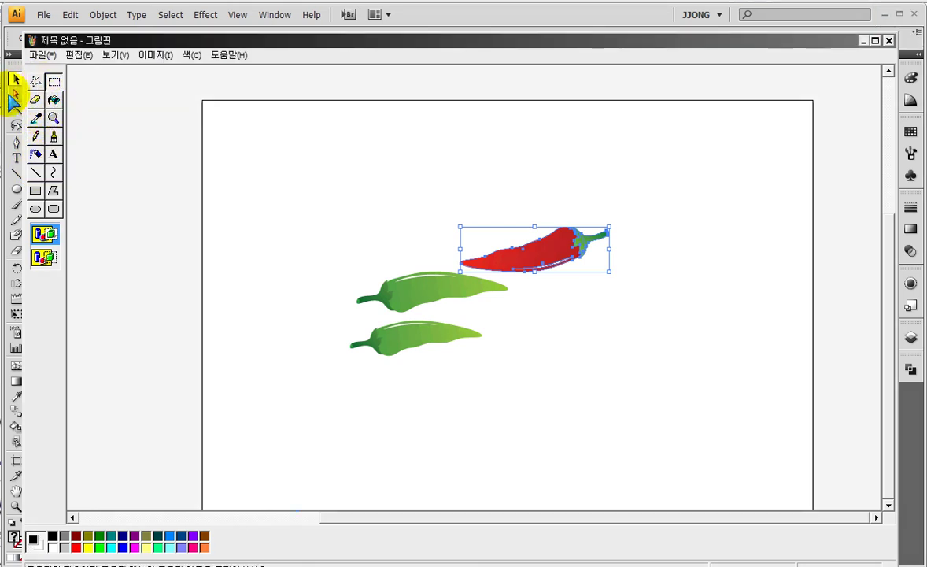
pyautogui.click(53, 118)
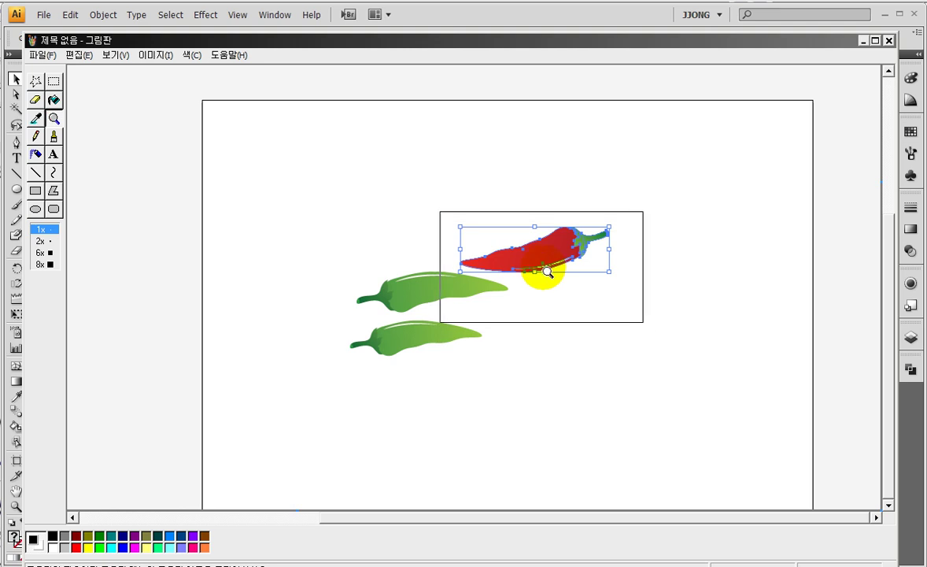
pyautogui.click(523, 268)
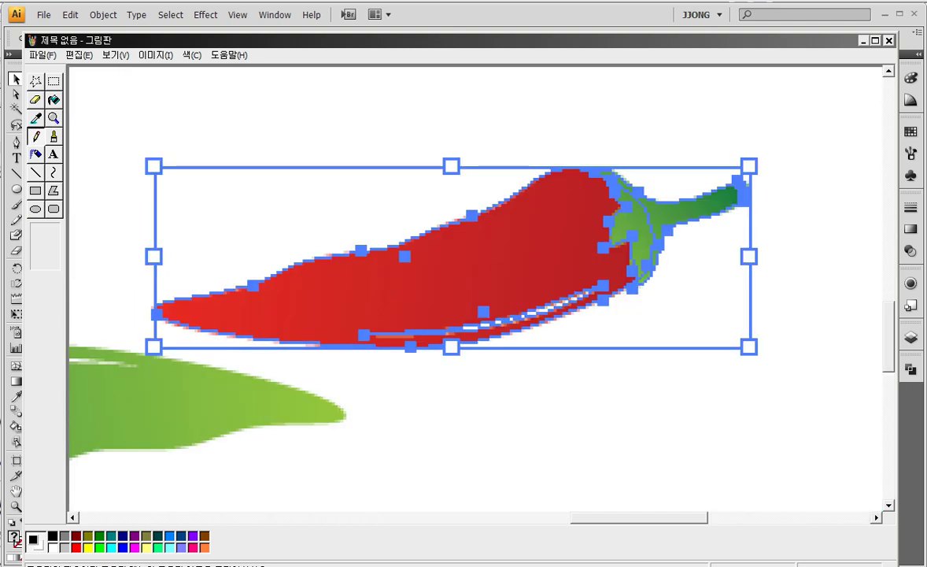
pyautogui.click(898, 3)
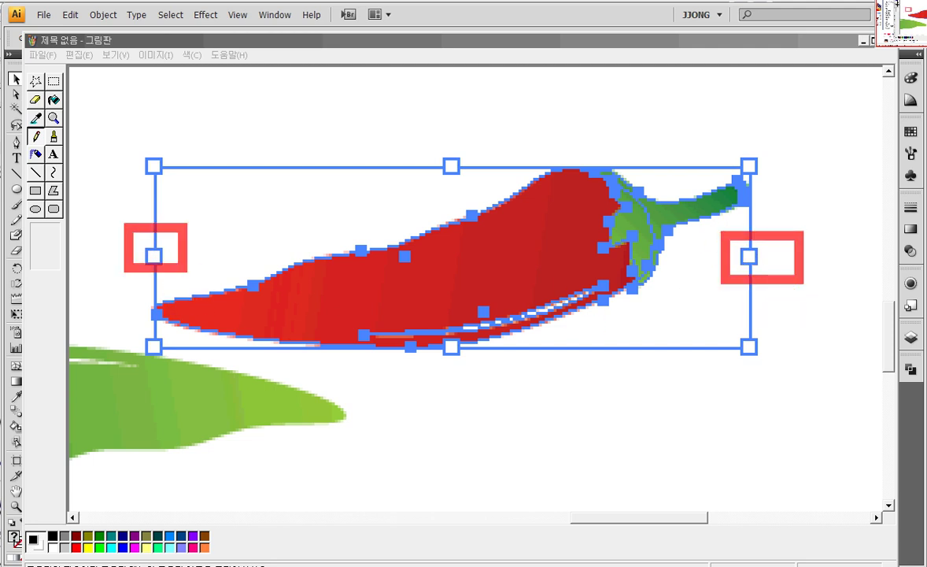
# - Draw red arrows from the pepper's left side past its right handle
pyautogui.click(189, 237)
pyautogui.click(376, 236)
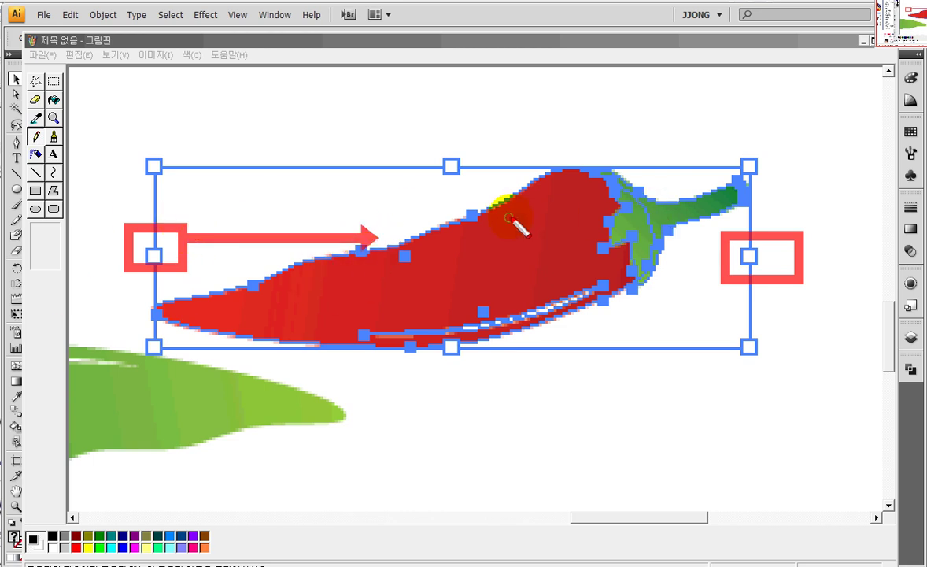
pyautogui.click(165, 148)
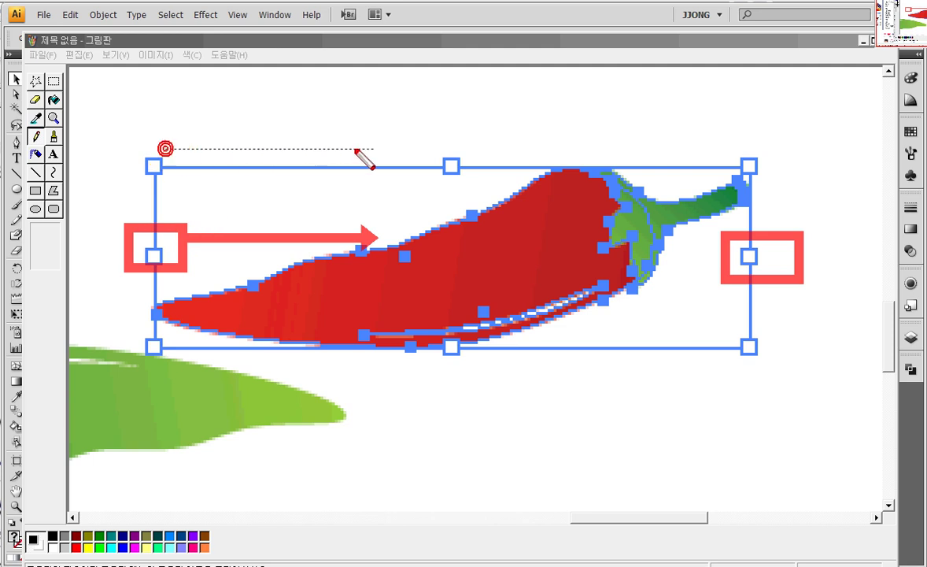
pyautogui.click(880, 148)
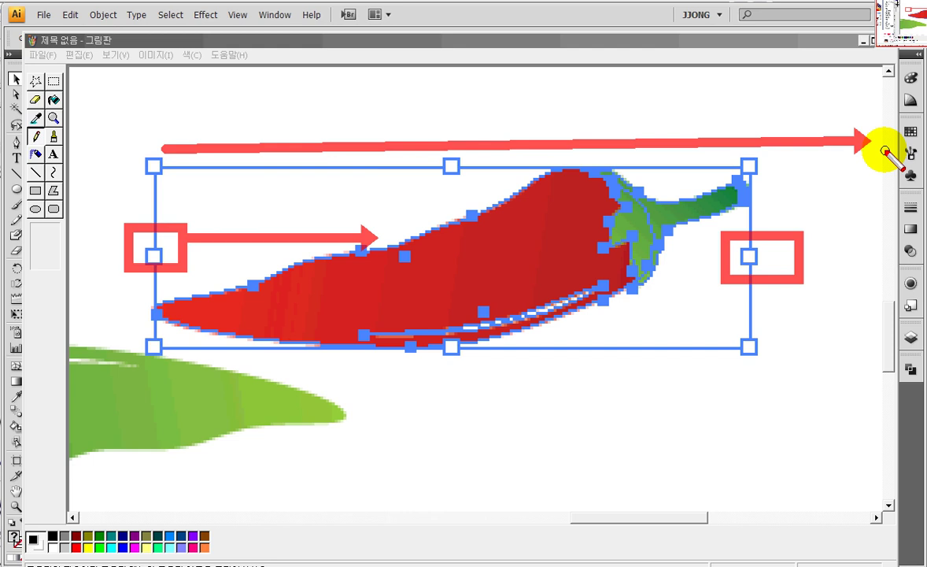
pyautogui.moveTo(783, 411); pyautogui.dragTo(155, 412)
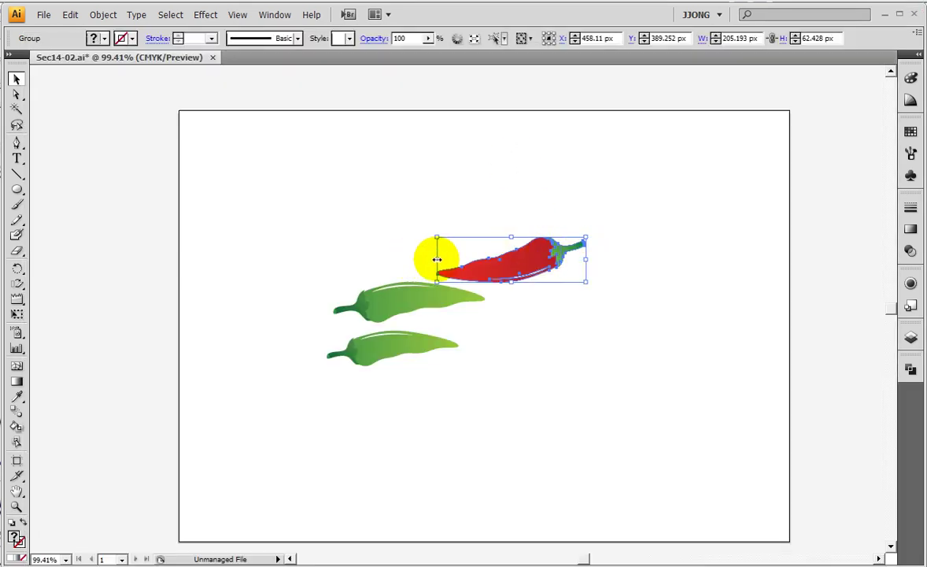
# - Mirror the red pepper horizontally, shrink it slightly, and move it up and left
pyautogui.moveTo(437, 259); pyautogui.dragTo(744, 250)
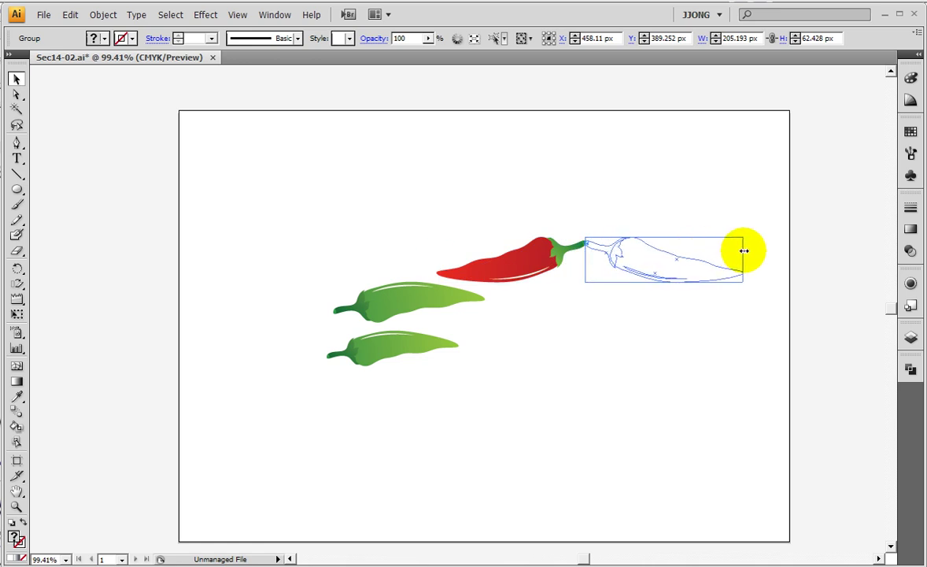
pyautogui.moveTo(658, 270); pyautogui.dragTo(497, 279)
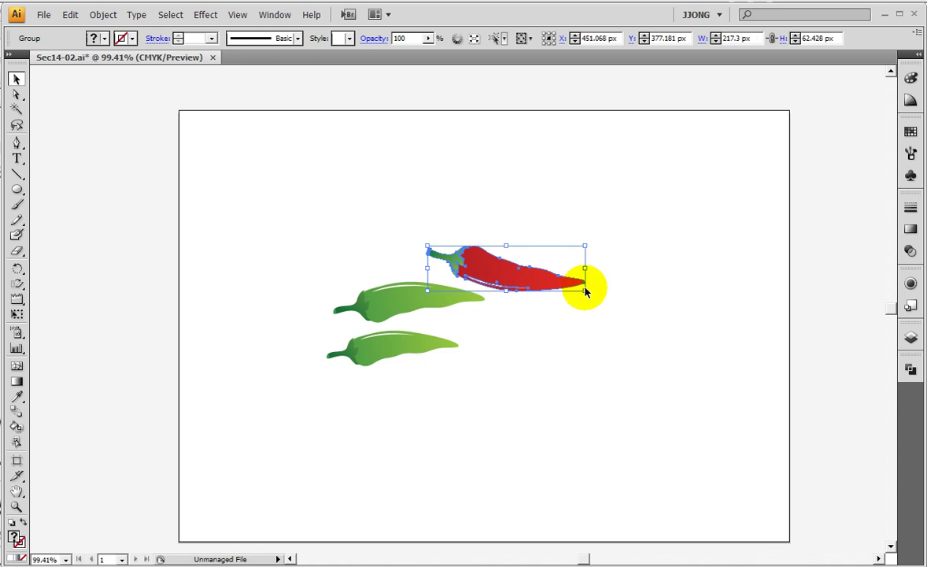
pyautogui.moveTo(584, 285); pyautogui.dragTo(517, 285)
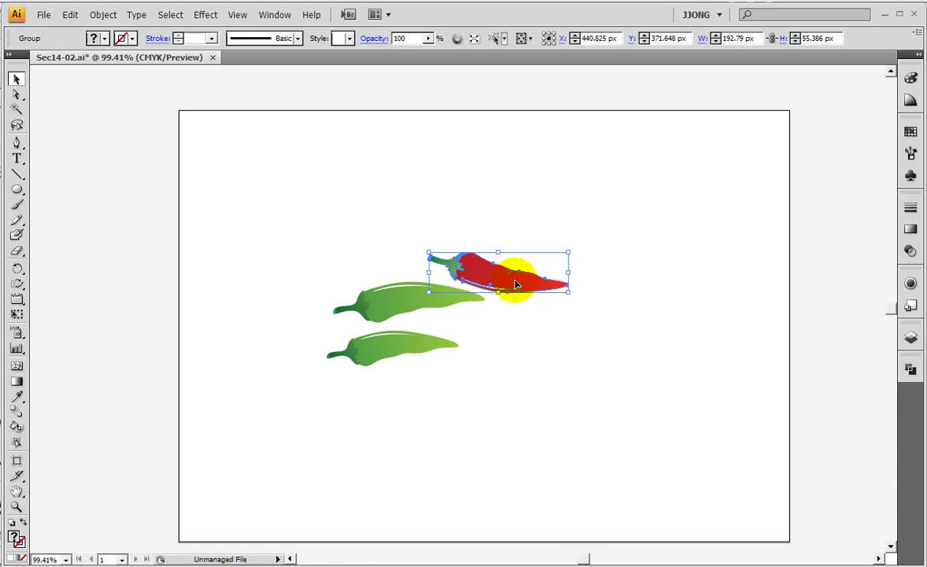
pyautogui.moveTo(516, 284)
pyautogui.mouseDown()
pyautogui.moveTo(404, 215)
pyautogui.moveTo(401, 234)
pyautogui.mouseUp()
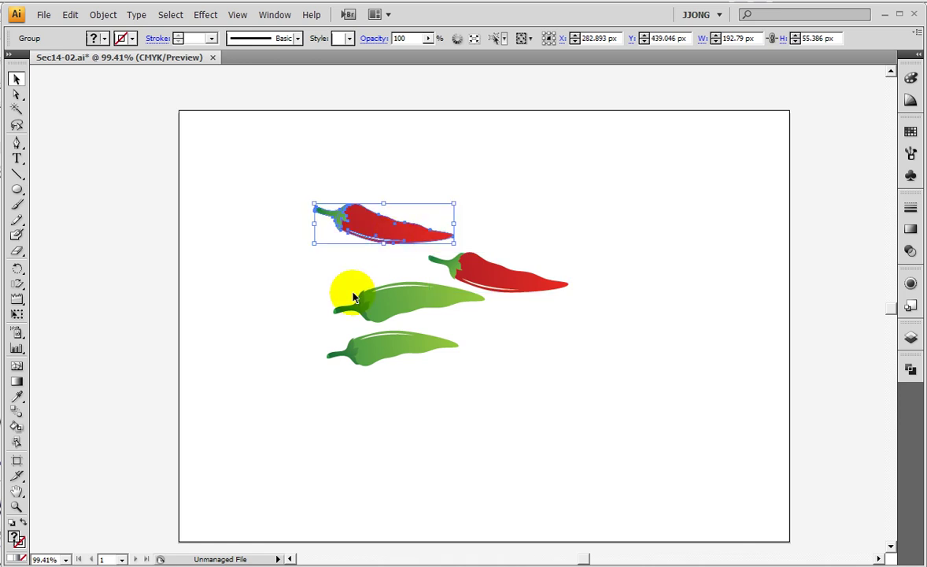
# - Reflect the red pepper copy upside down, tilt it slightly, and set it above the other red pepper
pyautogui.moveTo(384, 244); pyautogui.dragTo(389, 169)
pyautogui.moveTo(450, 162); pyautogui.dragTo(455, 175)
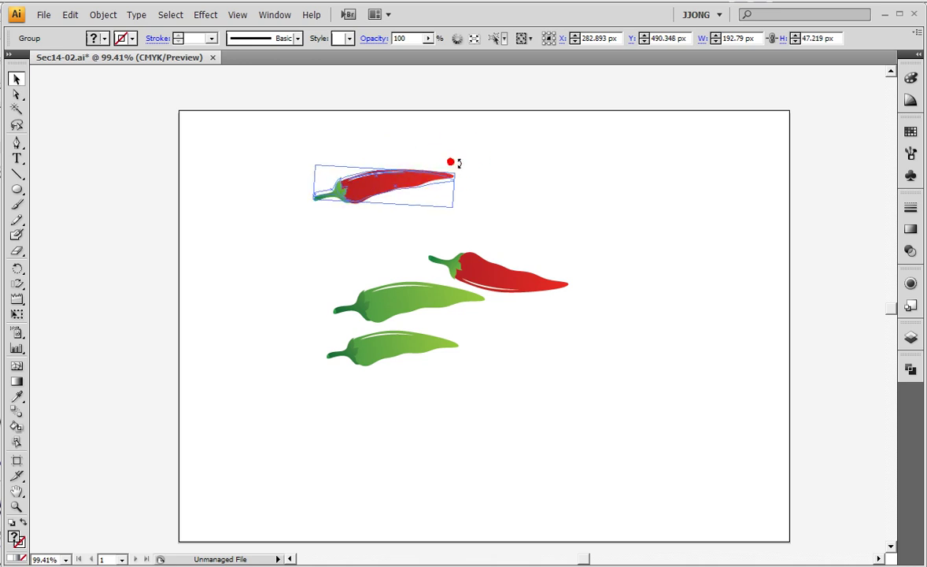
pyautogui.moveTo(408, 193)
pyautogui.mouseDown()
pyautogui.moveTo(398, 236)
pyautogui.moveTo(405, 246)
pyautogui.moveTo(425, 240)
pyautogui.mouseUp()
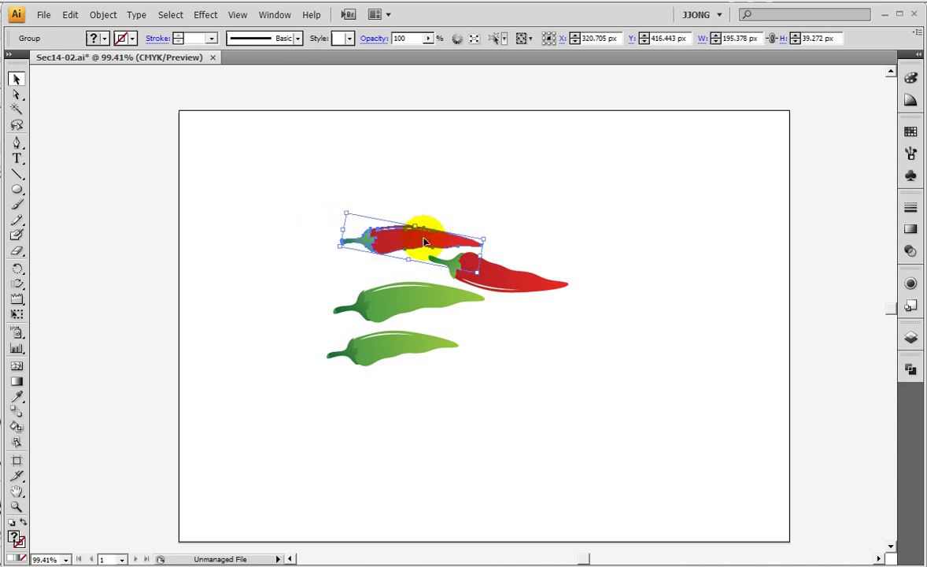
pyautogui.moveTo(378, 233); pyautogui.dragTo(389, 236)
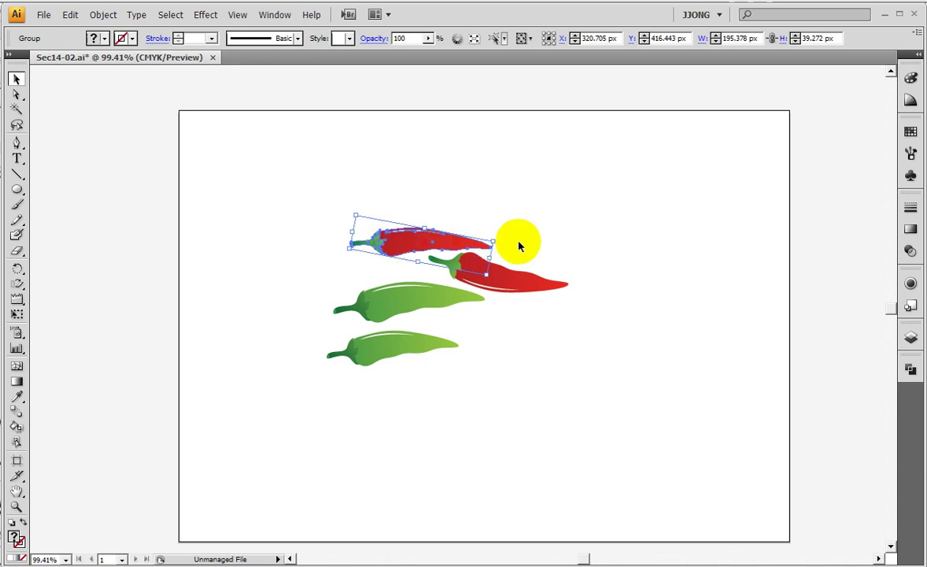
pyautogui.moveTo(518, 247); pyautogui.dragTo(491, 233)
pyautogui.moveTo(411, 241); pyautogui.dragTo(413, 249)
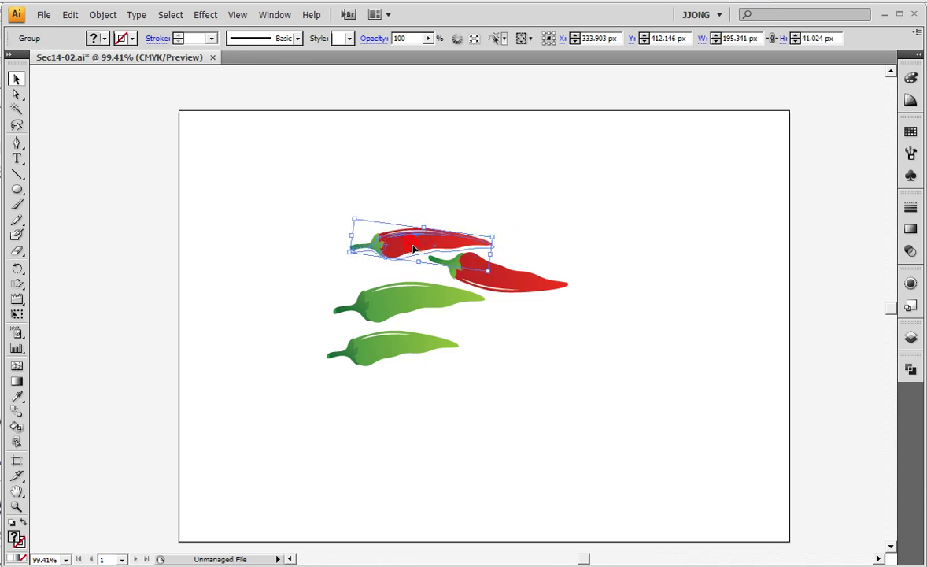
pyautogui.moveTo(492, 241); pyautogui.dragTo(495, 228)
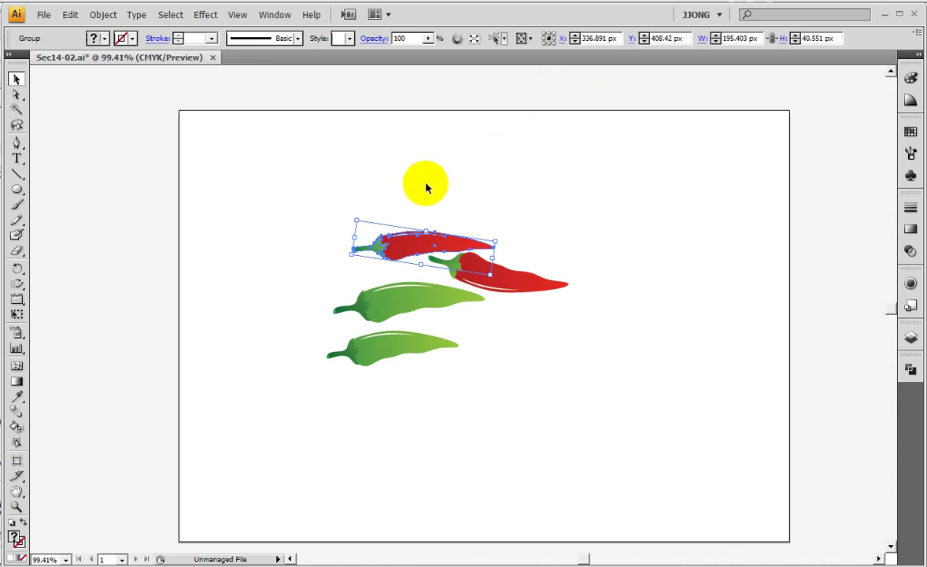
# - Place a red pepper copy higher up, mirrored and rotated to slope more steeply
pyautogui.moveTo(443, 242); pyautogui.dragTo(481, 197)
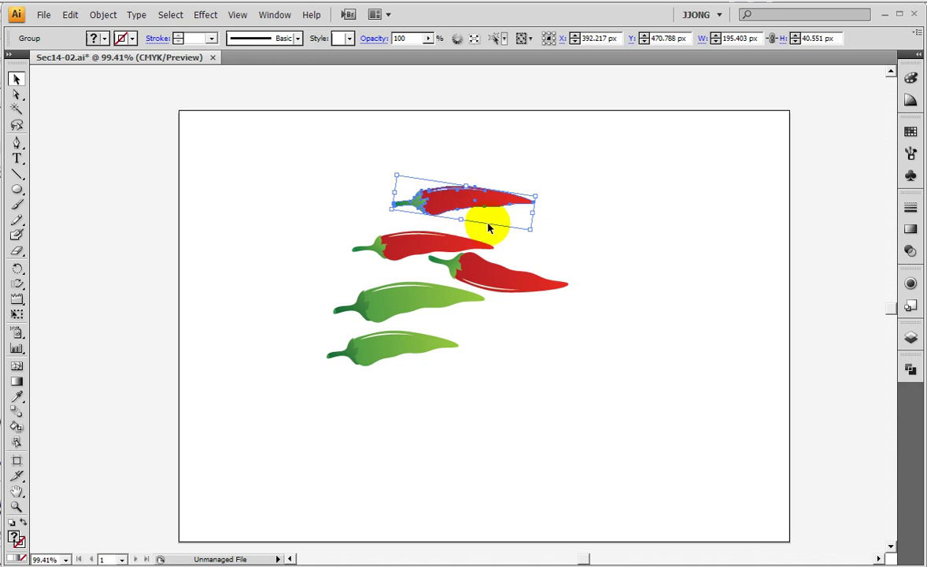
pyautogui.moveTo(460, 213); pyautogui.dragTo(473, 153)
pyautogui.moveTo(403, 157)
pyautogui.mouseDown()
pyautogui.moveTo(588, 164)
pyautogui.moveTo(690, 183)
pyautogui.moveTo(510, 201)
pyautogui.moveTo(505, 214)
pyautogui.mouseUp()
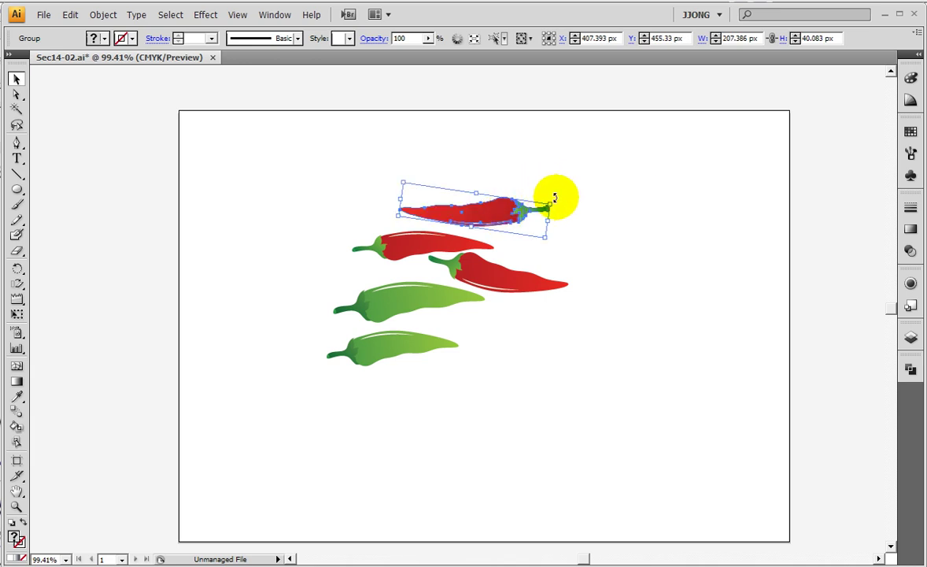
pyautogui.moveTo(555, 197)
pyautogui.mouseDown()
pyautogui.moveTo(506, 210)
pyautogui.moveTo(519, 198)
pyautogui.mouseUp()
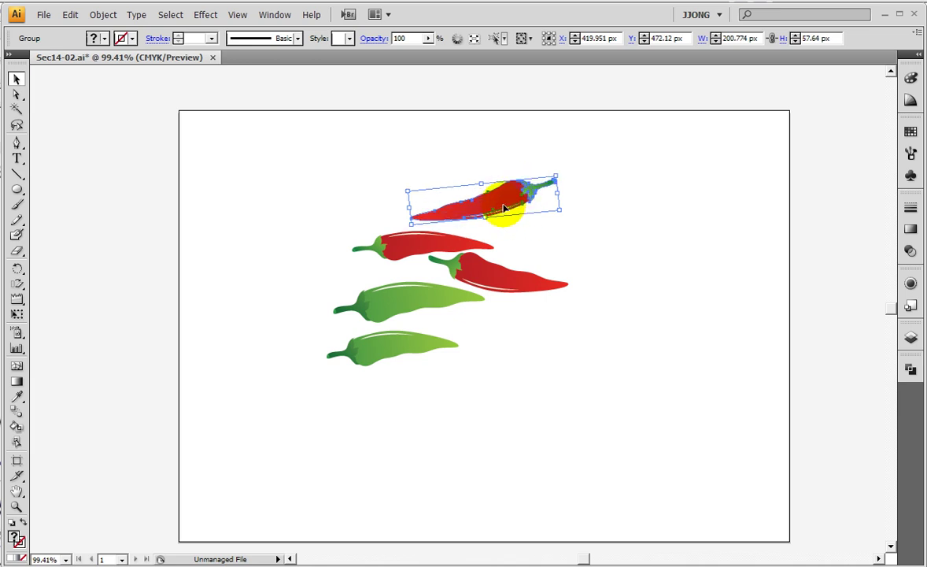
pyautogui.moveTo(553, 202)
pyautogui.mouseDown()
pyautogui.moveTo(476, 182)
pyautogui.moveTo(505, 204)
pyautogui.moveTo(641, 232)
pyautogui.mouseUp()
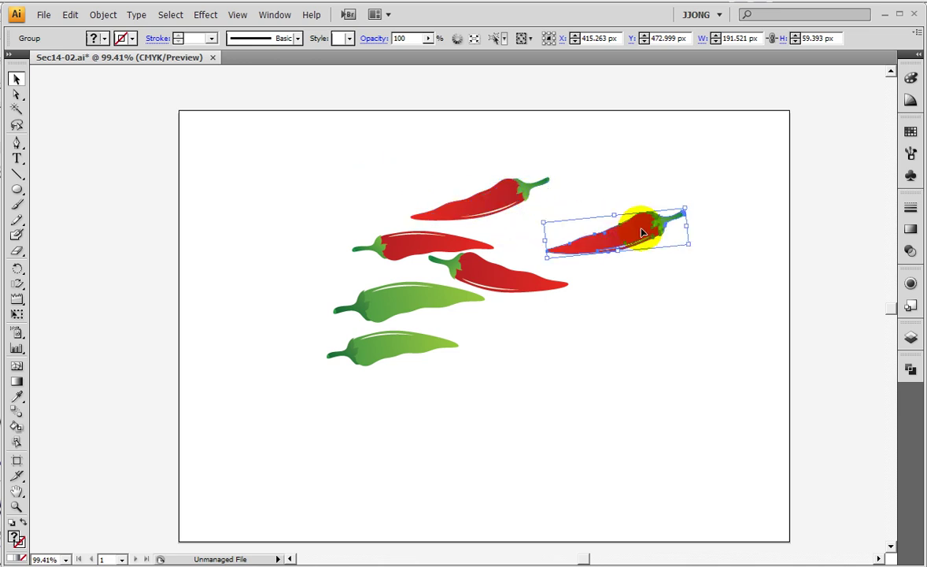
# - Flip another red pepper copy horizontally and vertically and set it beside the others
pyautogui.moveTo(544, 241); pyautogui.dragTo(852, 228)
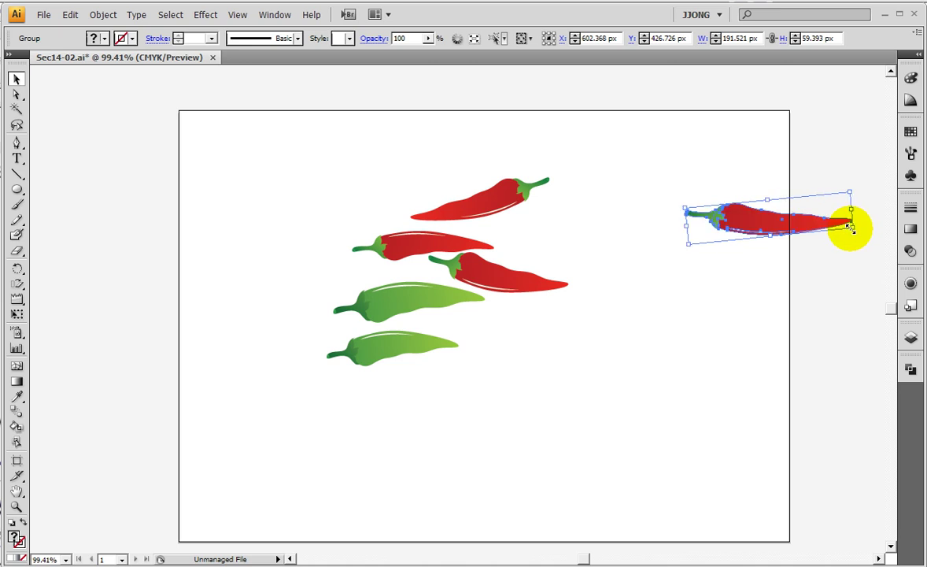
pyautogui.moveTo(760, 223)
pyautogui.mouseDown()
pyautogui.moveTo(596, 228)
pyautogui.moveTo(635, 228)
pyautogui.moveTo(645, 272)
pyautogui.mouseUp()
pyautogui.moveTo(529, 272); pyautogui.dragTo(848, 256)
pyautogui.moveTo(770, 225)
pyautogui.mouseDown()
pyautogui.moveTo(770, 293)
pyautogui.moveTo(653, 259)
pyautogui.mouseUp()
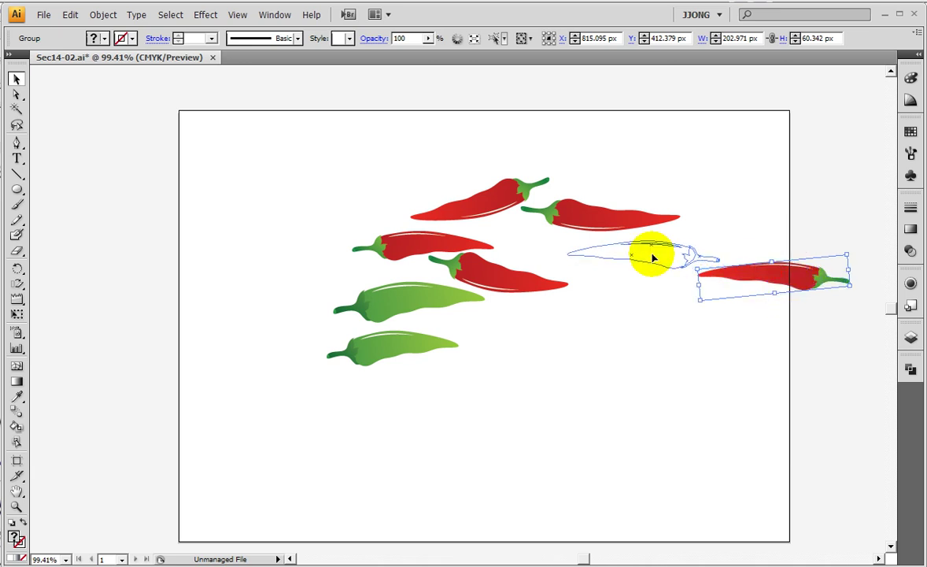
pyautogui.moveTo(652, 259)
pyautogui.mouseDown()
pyautogui.moveTo(626, 255)
pyautogui.moveTo(624, 281)
pyautogui.mouseUp()
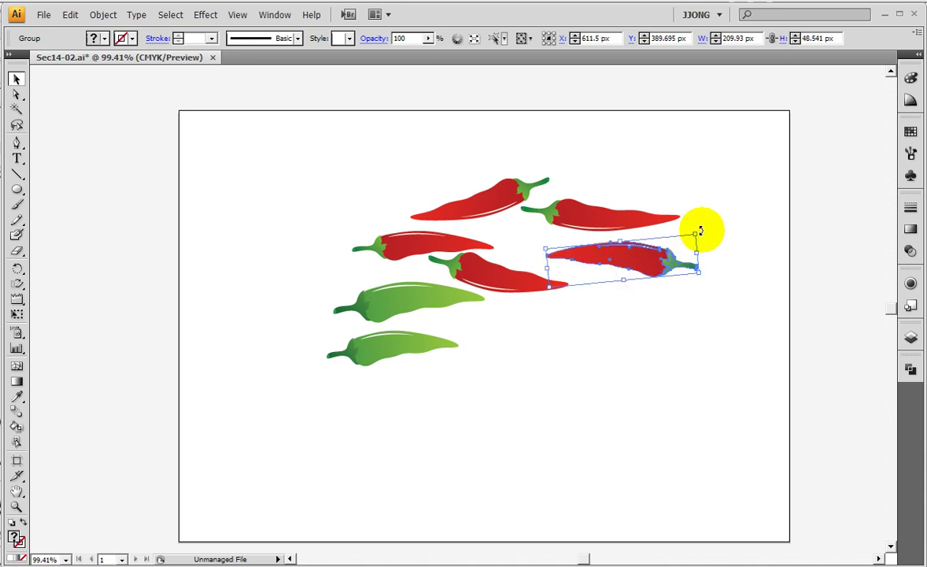
# - Rotate and nudge that pepper copy into its final tilted position, then deselect
pyautogui.moveTo(701, 230); pyautogui.dragTo(660, 258)
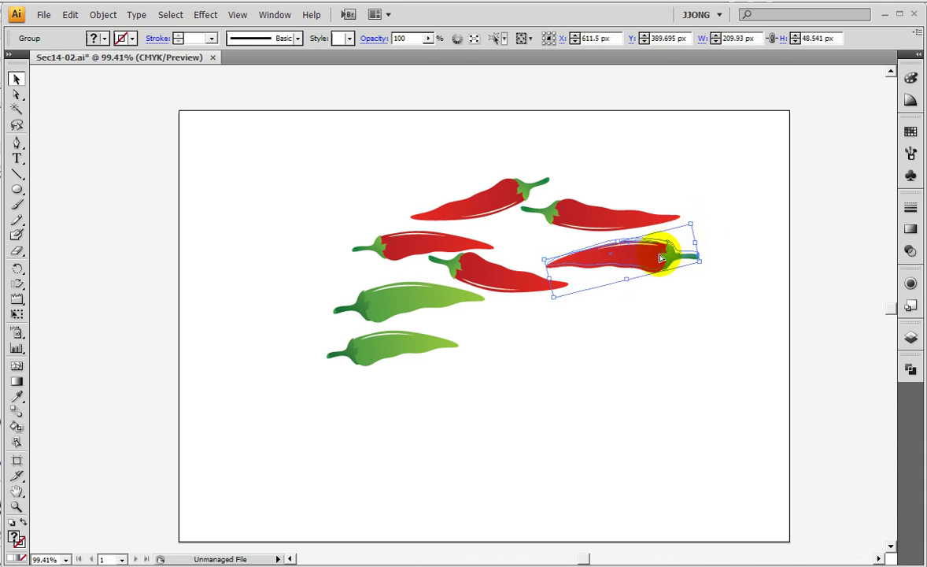
pyautogui.moveTo(691, 226); pyautogui.dragTo(694, 208)
pyautogui.moveTo(658, 261); pyautogui.dragTo(658, 249)
pyautogui.moveTo(683, 195)
pyautogui.mouseDown()
pyautogui.moveTo(694, 203)
pyautogui.moveTo(683, 201)
pyautogui.mouseUp()
pyautogui.click(658, 234)
pyautogui.moveTo(648, 244); pyautogui.dragTo(642, 245)
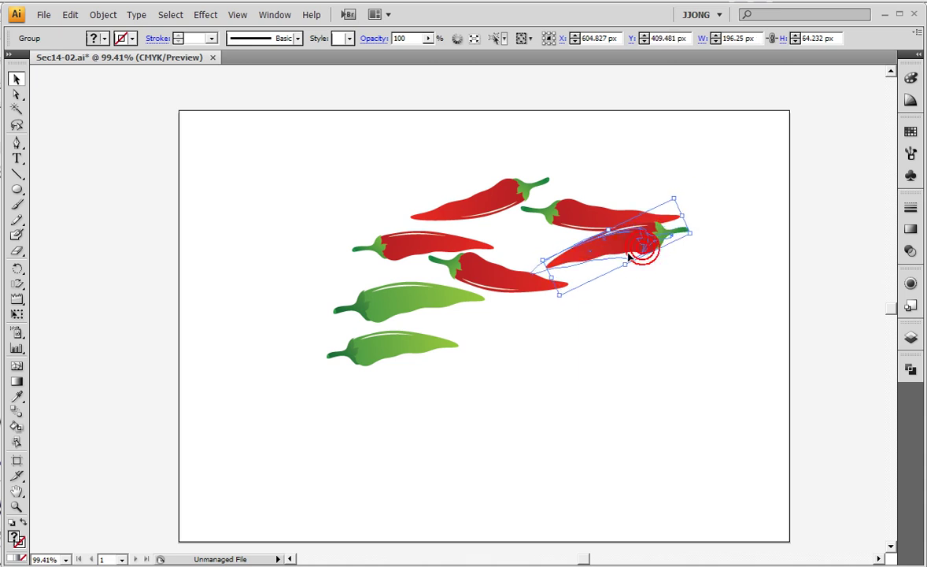
pyautogui.click(644, 334)
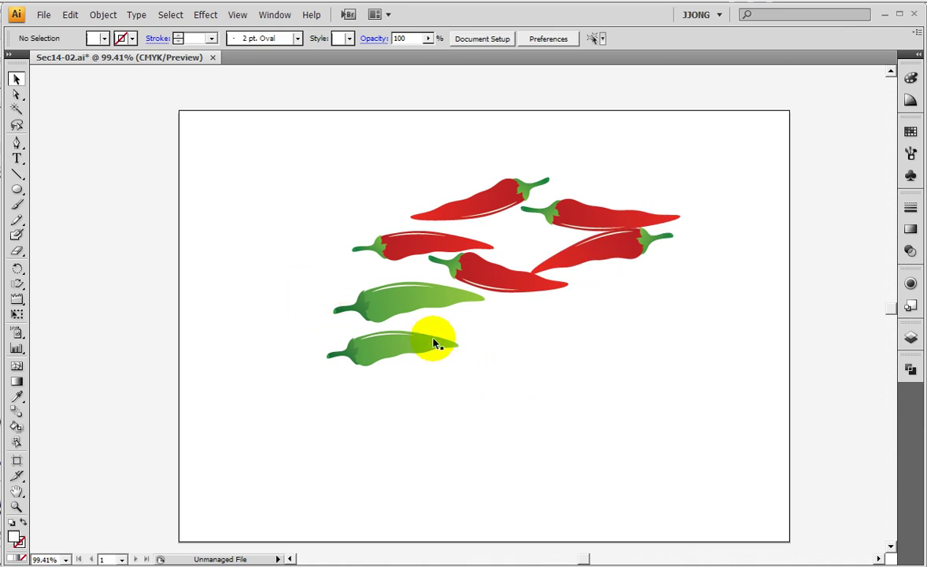
# - Duplicate the lower green pepper to the right and flip the copy vertically
pyautogui.moveTo(399, 358); pyautogui.dragTo(540, 350)
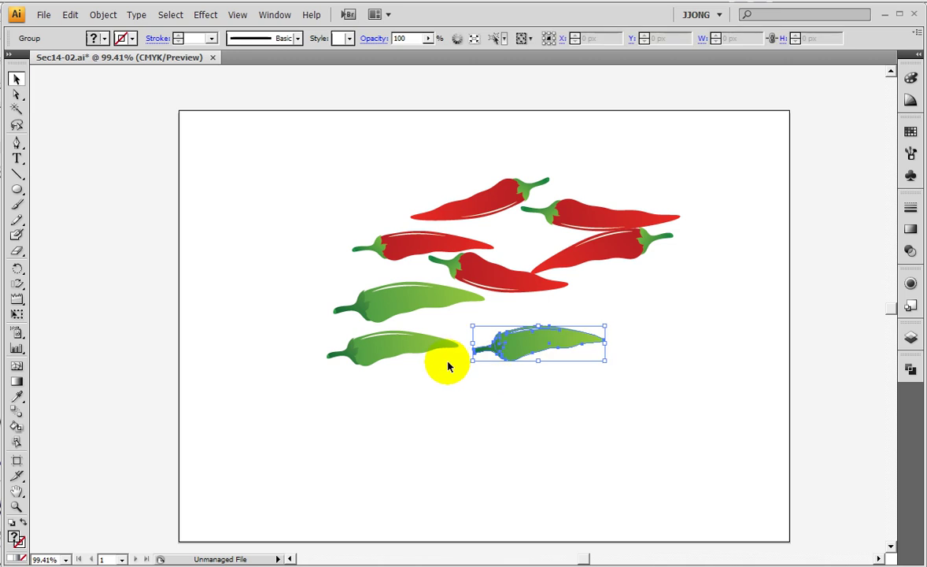
pyautogui.moveTo(472, 343); pyautogui.dragTo(726, 343)
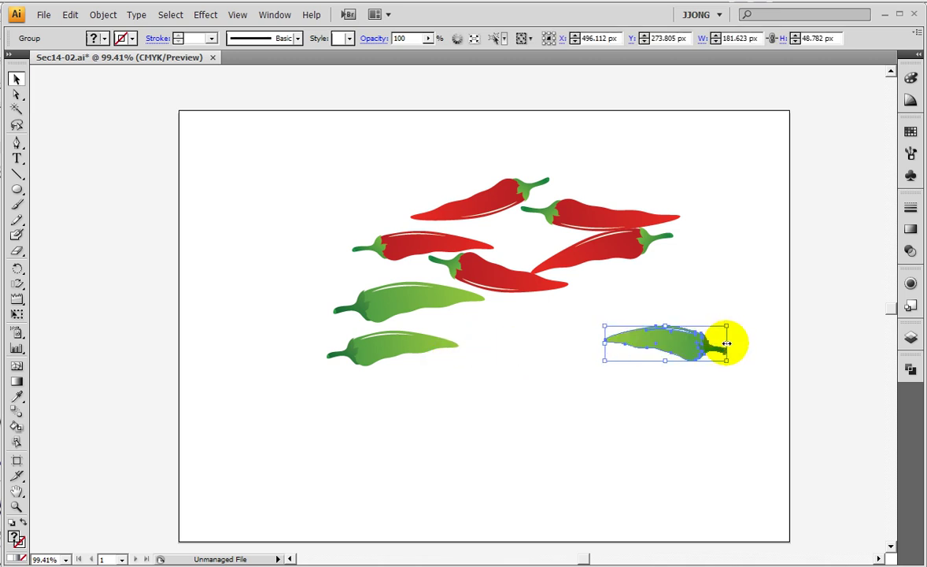
pyautogui.hotkey('ctrl', 'z')
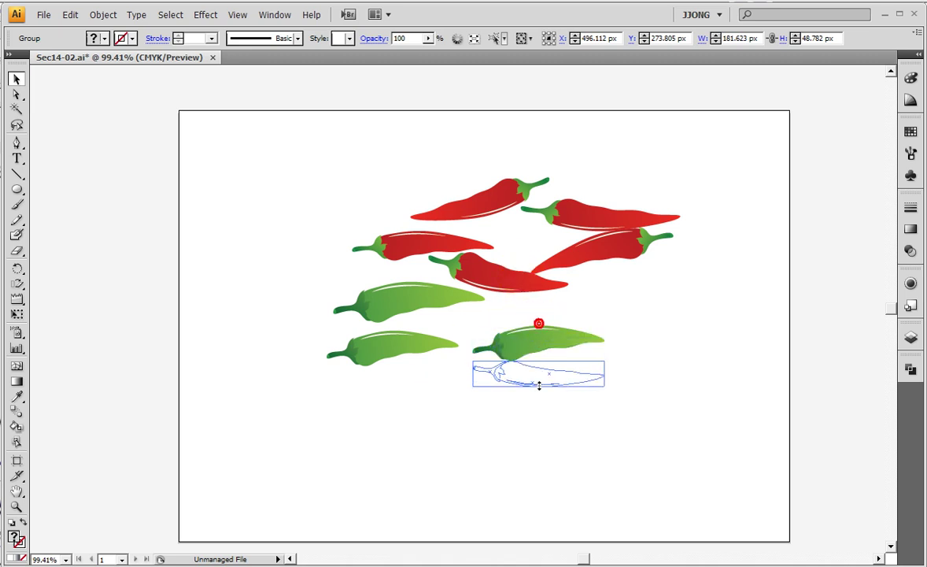
pyautogui.moveTo(541, 324)
pyautogui.mouseDown()
pyautogui.moveTo(538, 391)
pyautogui.moveTo(532, 350)
pyautogui.moveTo(510, 337)
pyautogui.moveTo(480, 418)
pyautogui.mouseUp()
pyautogui.click(474, 405)
# - Stretch the green copy to about 194.6 px wide, angle it up-right, and zoom in
pyautogui.moveTo(669, 401); pyautogui.dragTo(739, 391)
pyautogui.moveTo(675, 422)
pyautogui.mouseDown()
pyautogui.moveTo(681, 371)
pyautogui.moveTo(552, 360)
pyautogui.mouseUp()
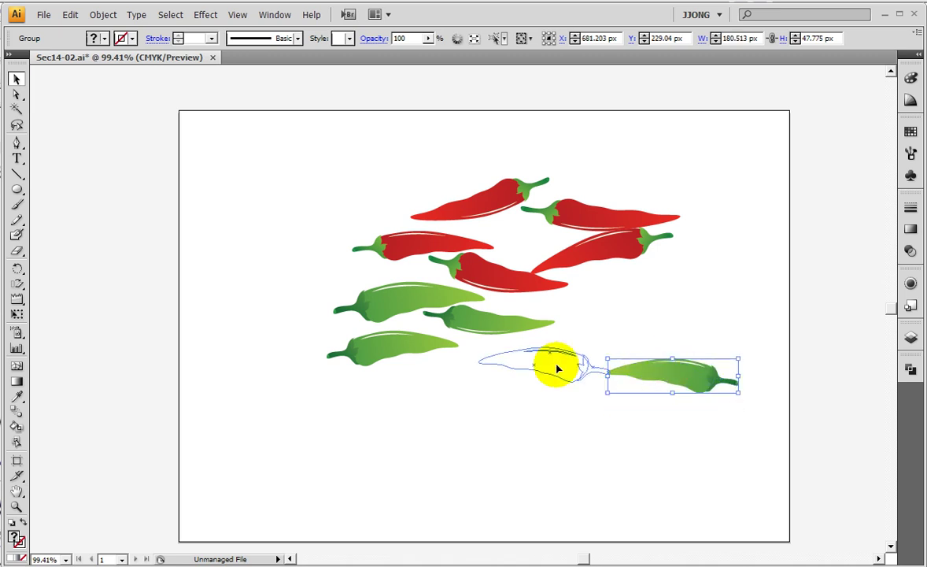
pyautogui.moveTo(611, 370)
pyautogui.mouseDown()
pyautogui.moveTo(622, 340)
pyautogui.moveTo(581, 347)
pyautogui.mouseUp()
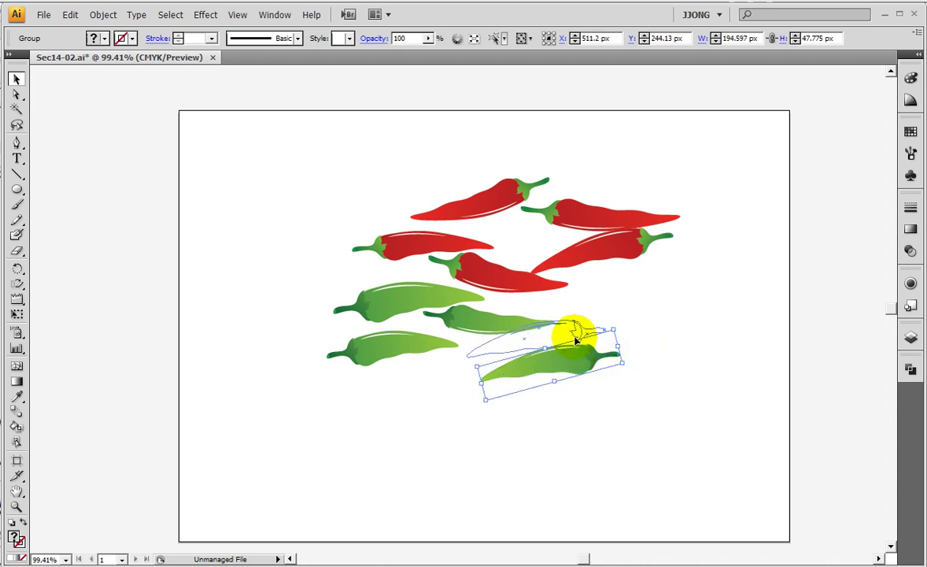
pyautogui.moveTo(581, 347)
pyautogui.mouseDown()
pyautogui.moveTo(454, 367)
pyautogui.moveTo(459, 356)
pyautogui.mouseUp()
pyautogui.moveTo(538, 355); pyautogui.dragTo(535, 358)
pyautogui.moveTo(465, 377)
pyautogui.mouseDown()
pyautogui.moveTo(451, 378)
pyautogui.moveTo(460, 373)
pyautogui.mouseUp()
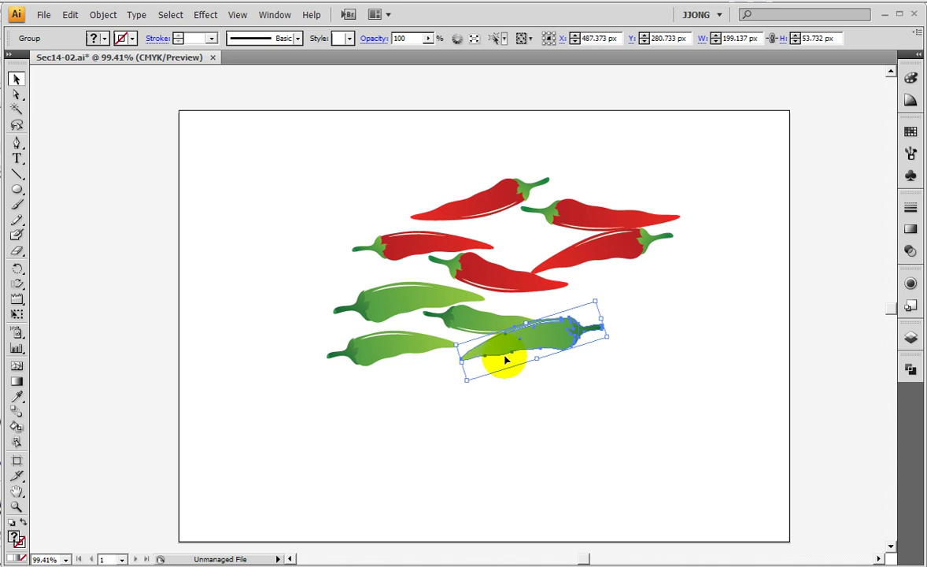
pyautogui.press('z')
pyautogui.moveTo(270, 140); pyautogui.dragTo(674, 393)
pyautogui.moveTo(621, 379); pyautogui.dragTo(611, 370)
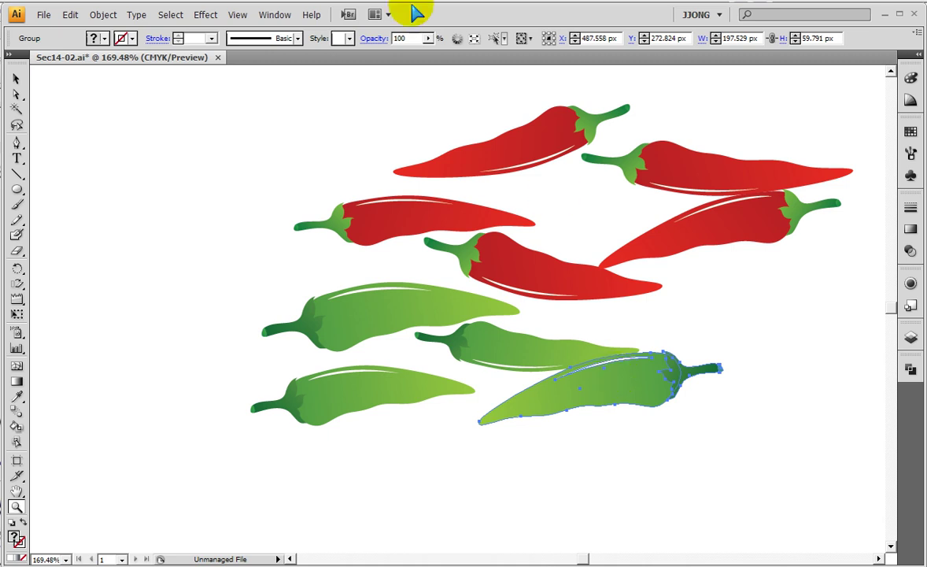
# - Close Sec14-02.ai, discarding the unsaved changes
pyautogui.click(218, 58)
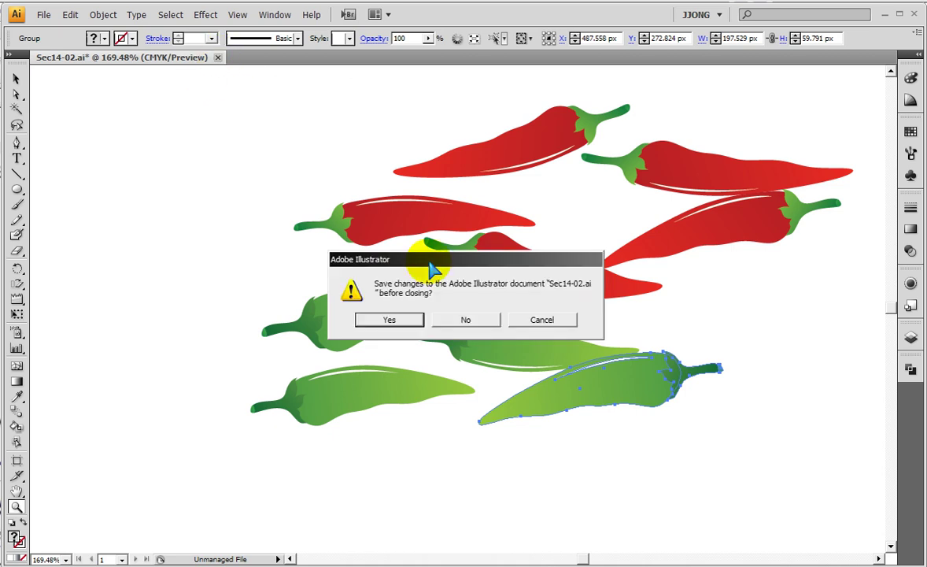
pyautogui.click(470, 317)
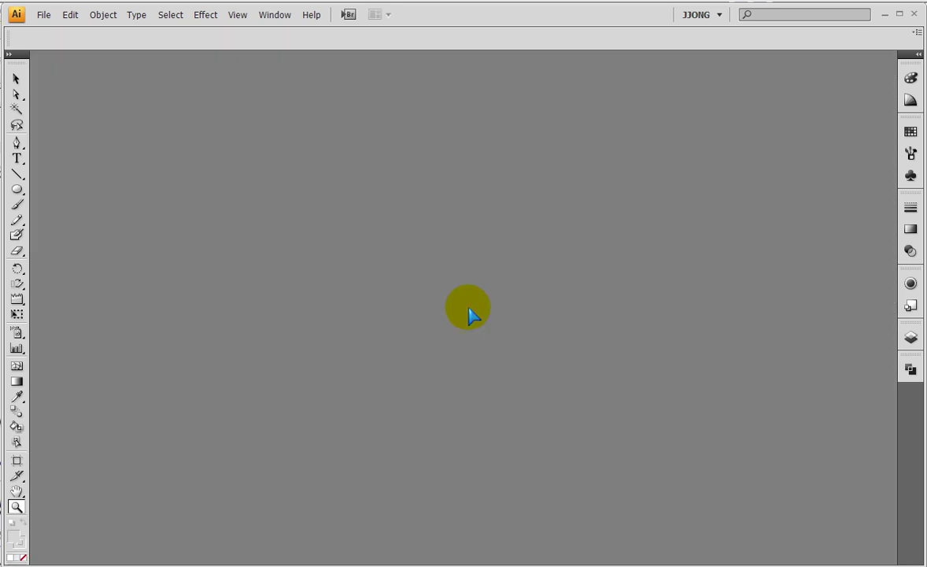
# - Open Sec14-03.ai from the Artwork folder with Ctrl+O
pyautogui.hotkey('ctrl', 'o')
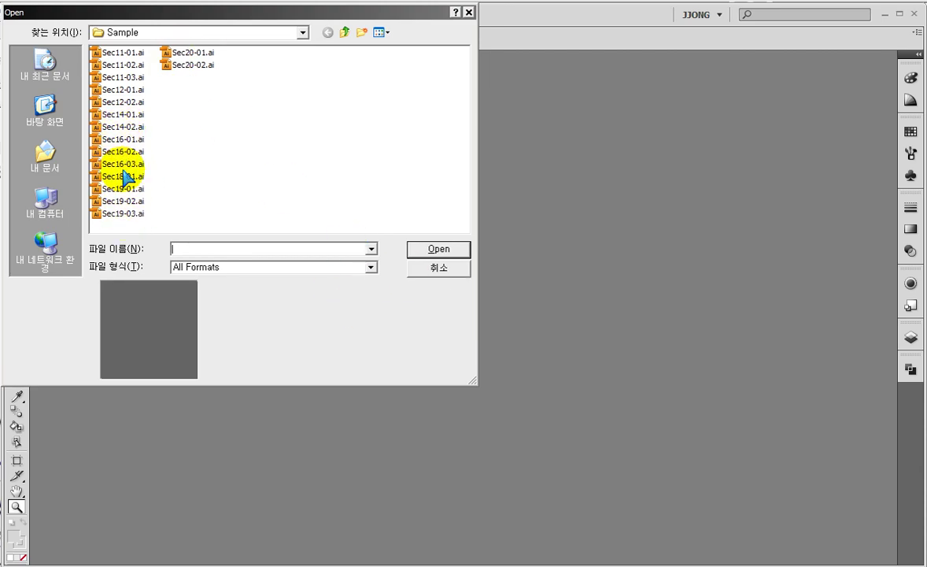
pyautogui.click(344, 32)
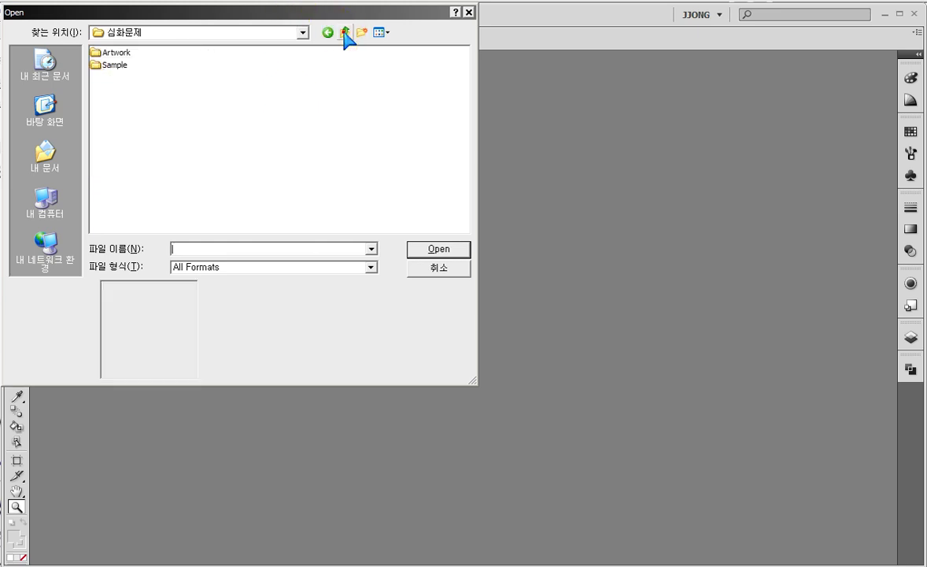
pyautogui.doubleClick(100, 54)
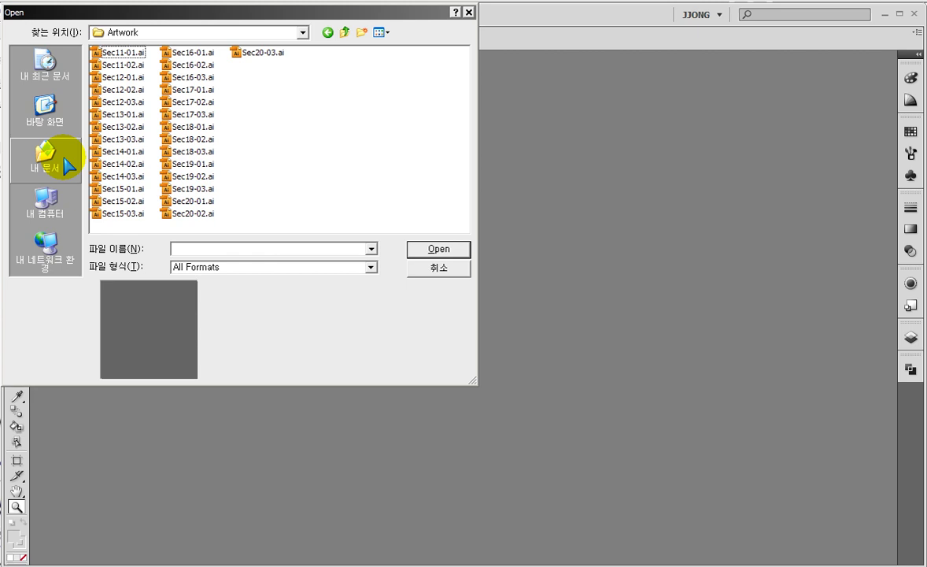
pyautogui.doubleClick(113, 177)
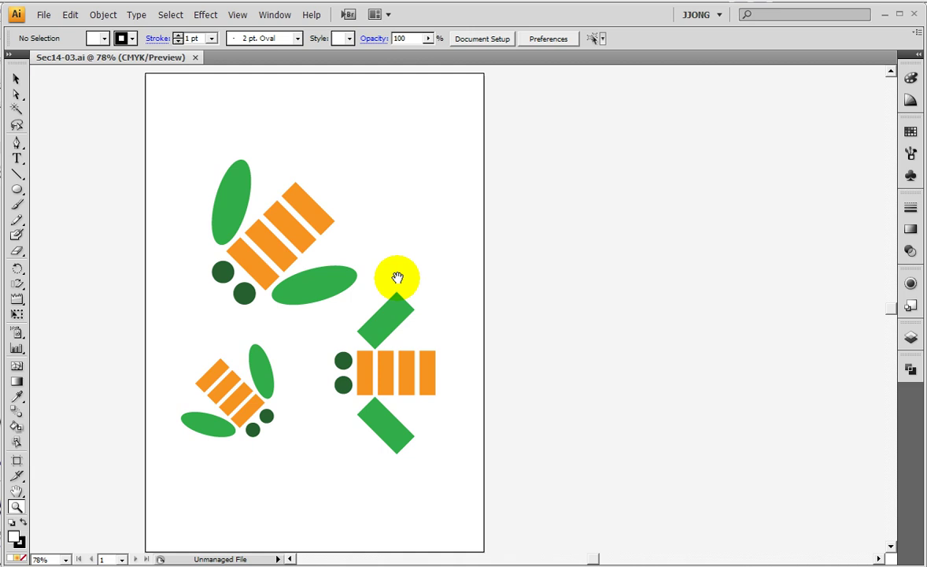
pyautogui.moveTo(374, 281)
pyautogui.mouseDown()
pyautogui.moveTo(302, 238)
pyautogui.moveTo(275, 260)
pyautogui.mouseUp()
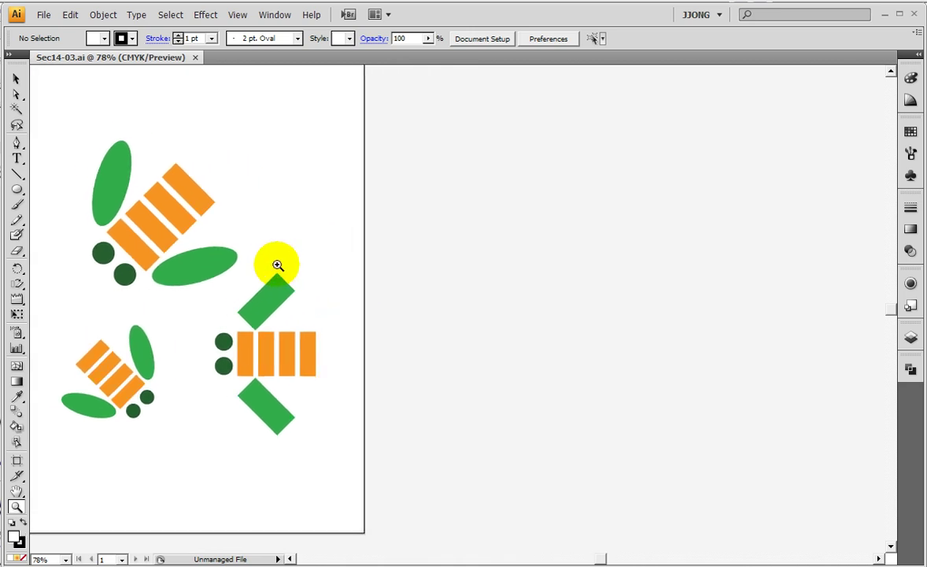
# - Drag a copy of the top-left bee beside the artboard, rotate it upright, then delete it
pyautogui.click(16, 78)
pyautogui.moveTo(91, 158); pyautogui.dragTo(179, 275)
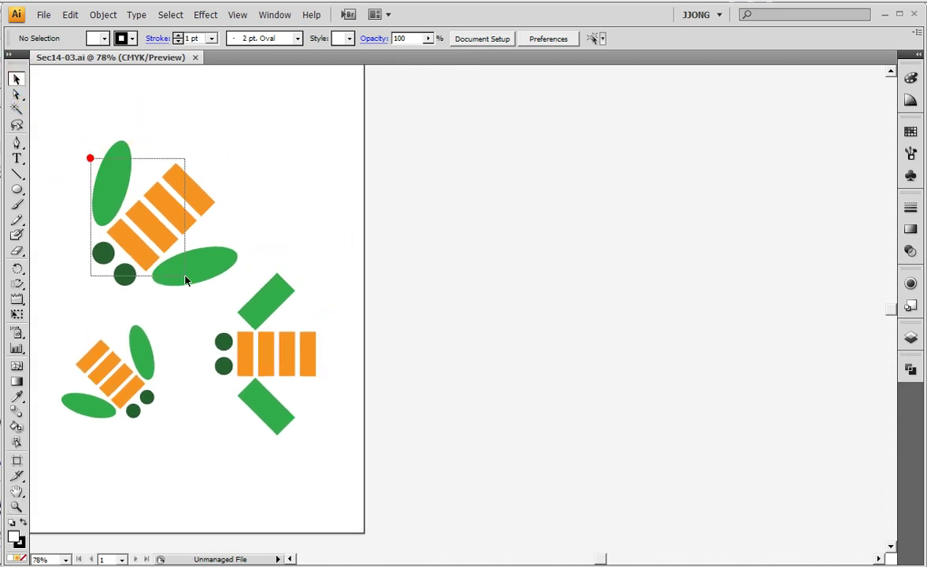
pyautogui.moveTo(186, 184); pyautogui.dragTo(544, 227)
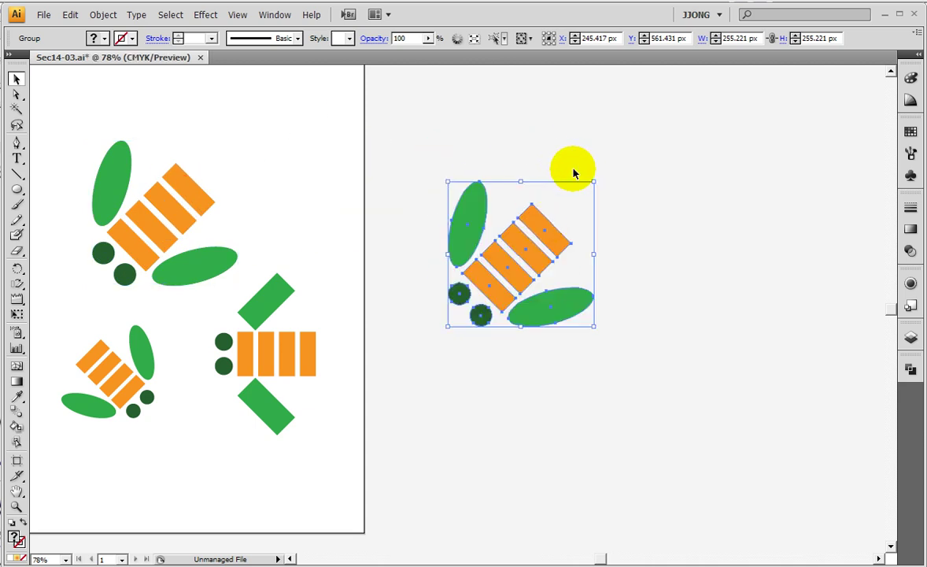
pyautogui.moveTo(595, 176); pyautogui.dragTo(518, 331)
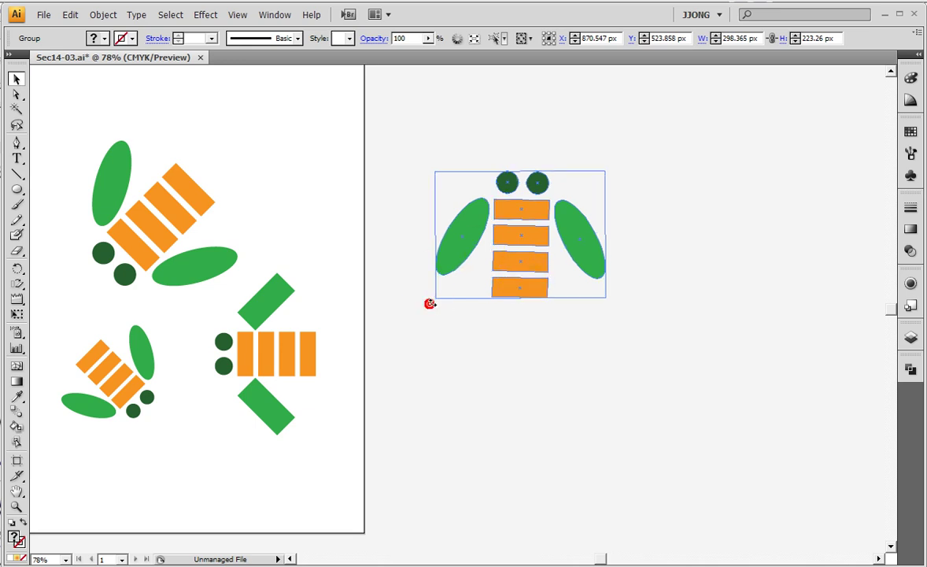
pyautogui.moveTo(431, 300); pyautogui.dragTo(429, 306)
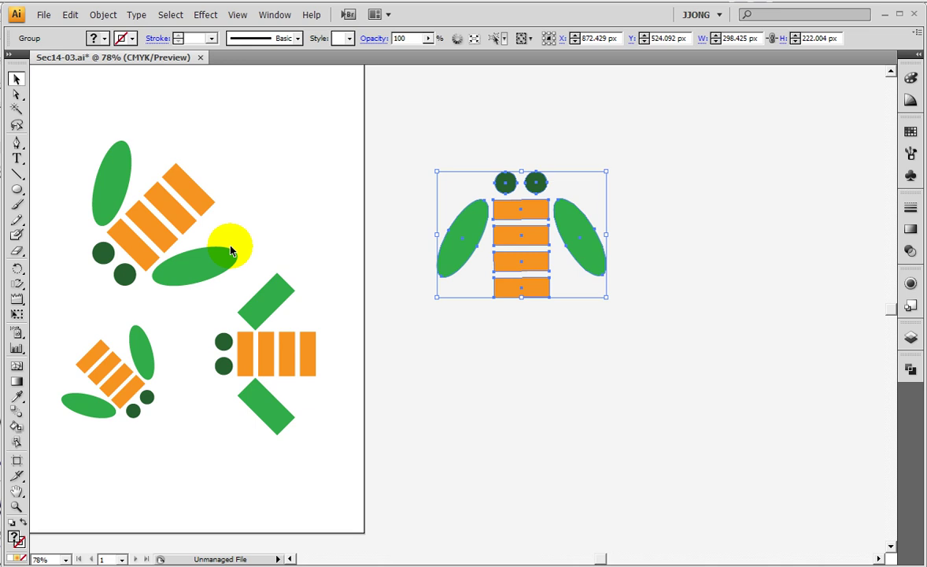
pyautogui.press('Delete')
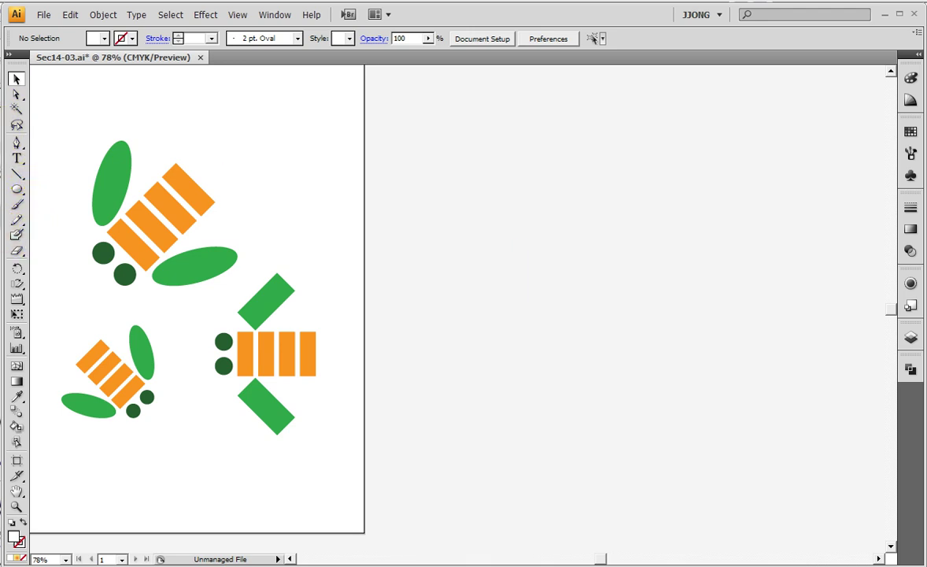
# - Draw a wide orange bar to the right of the artboard
pyautogui.moveTo(17, 191)
pyautogui.mouseDown()
pyautogui.moveTo(74, 200)
pyautogui.moveTo(75, 192)
pyautogui.mouseUp()
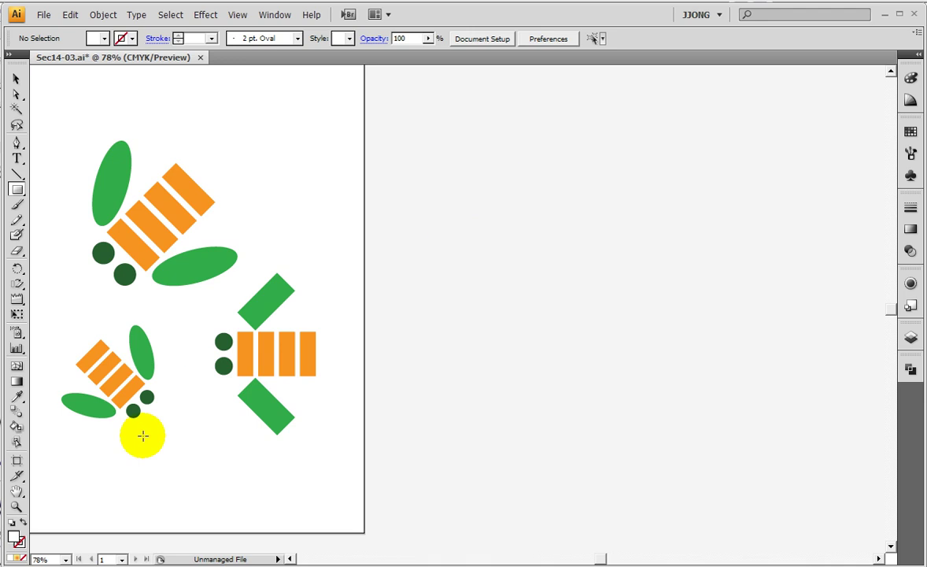
pyautogui.click(911, 132)
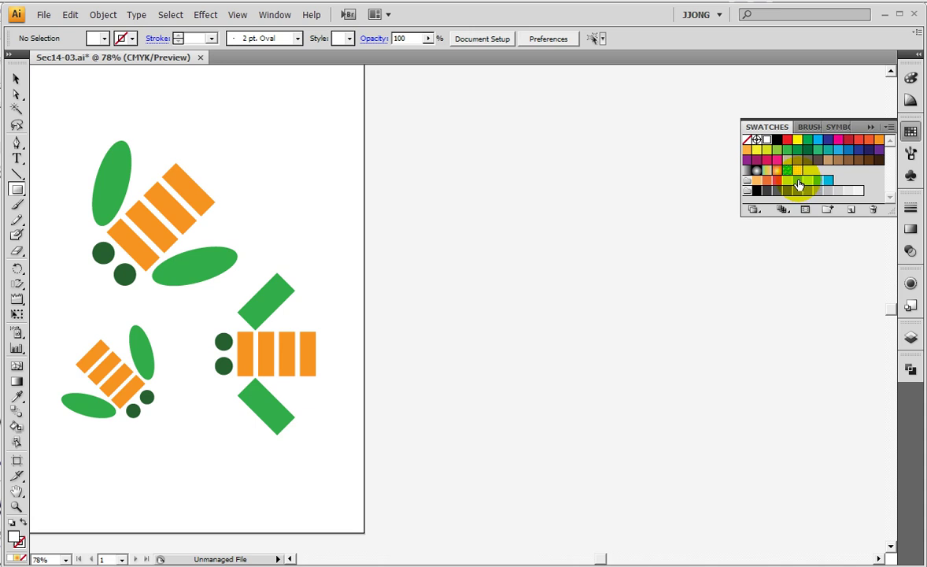
pyautogui.click(769, 189)
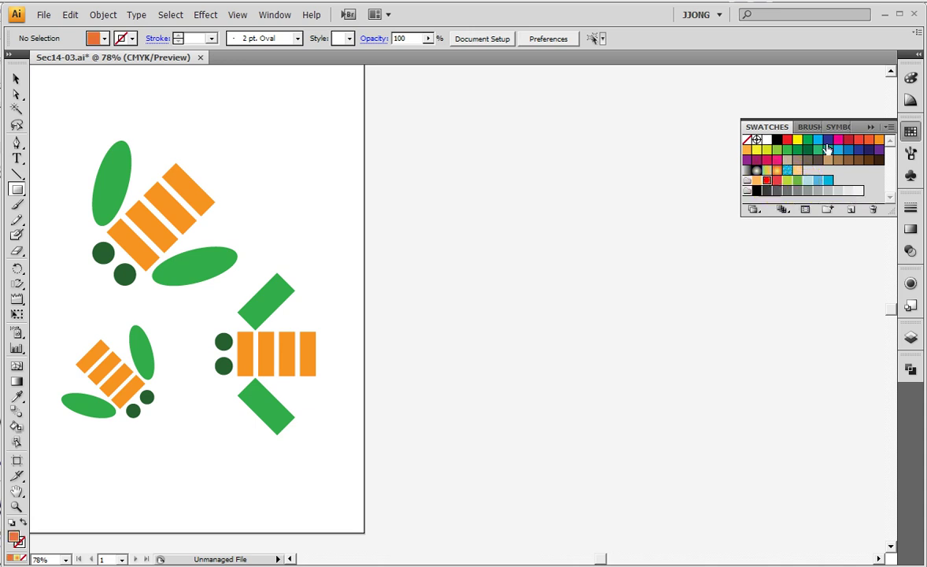
pyautogui.click(870, 126)
pyautogui.moveTo(581, 136); pyautogui.dragTo(658, 156)
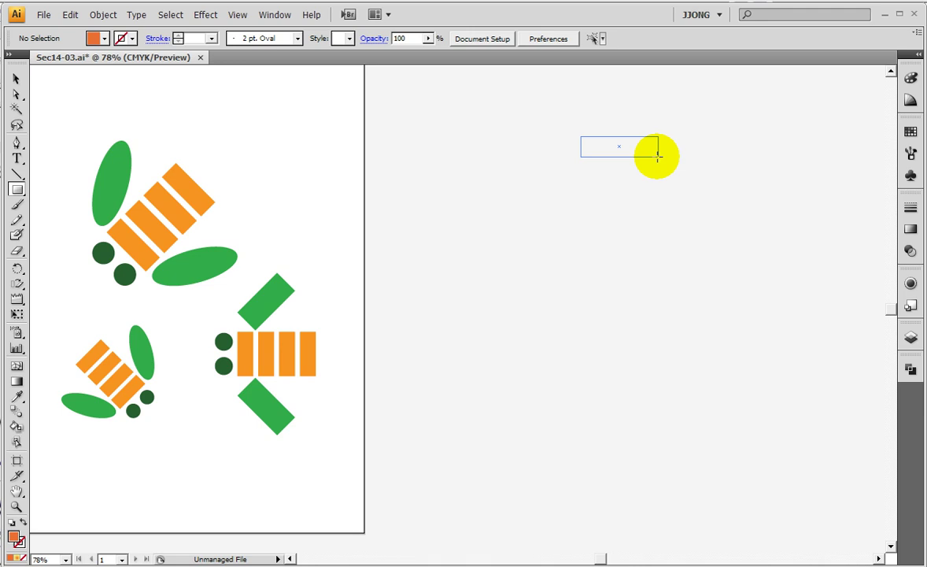
pyautogui.moveTo(658, 155); pyautogui.dragTo(658, 156)
# - Alt-drag a copy below and repeat with Ctrl+D for four evenly spaced bars
pyautogui.click(14, 81)
pyautogui.moveTo(599, 145)
pyautogui.mouseDown()
pyautogui.moveTo(517, 179)
pyautogui.moveTo(559, 211)
pyautogui.mouseUp()
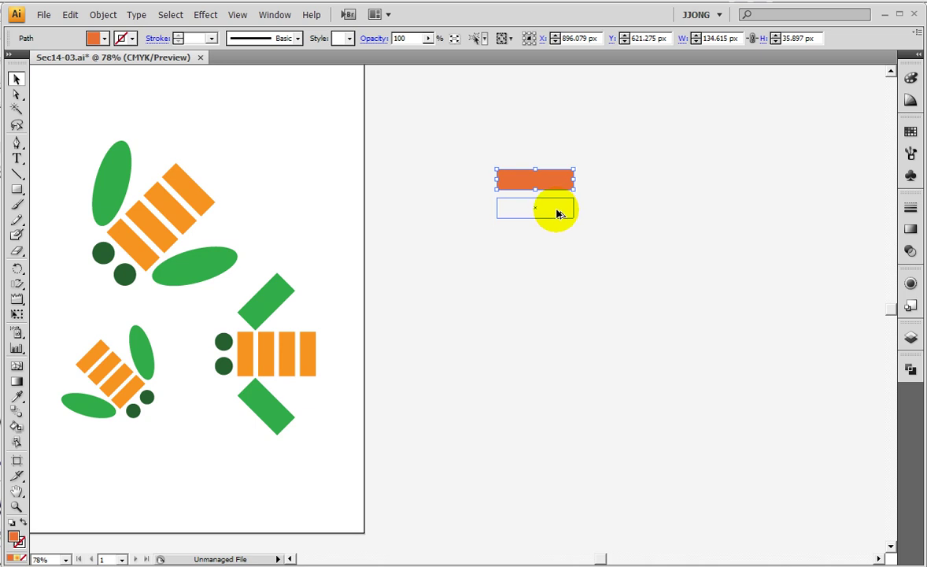
pyautogui.moveTo(556, 211); pyautogui.dragTo(556, 213)
pyautogui.hotkey('ctrl', 'd')
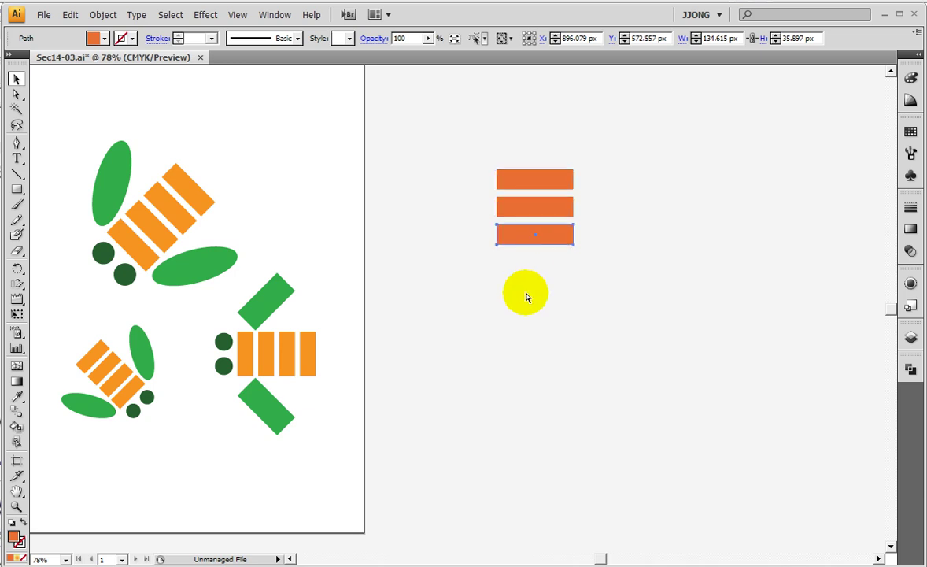
pyautogui.hotkey('ctrl', 'd')
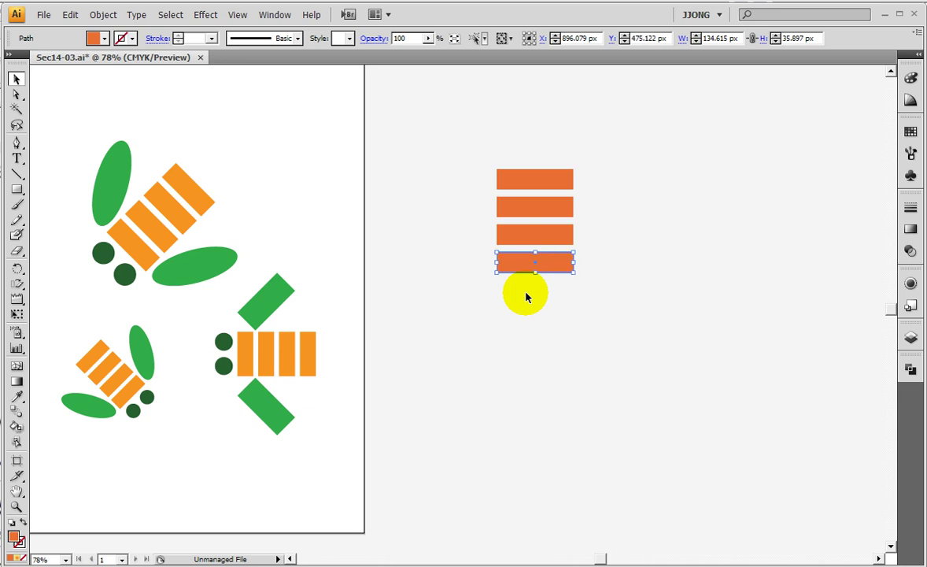
# - Shrink all four orange bars together and make them narrower
pyautogui.click(15, 78)
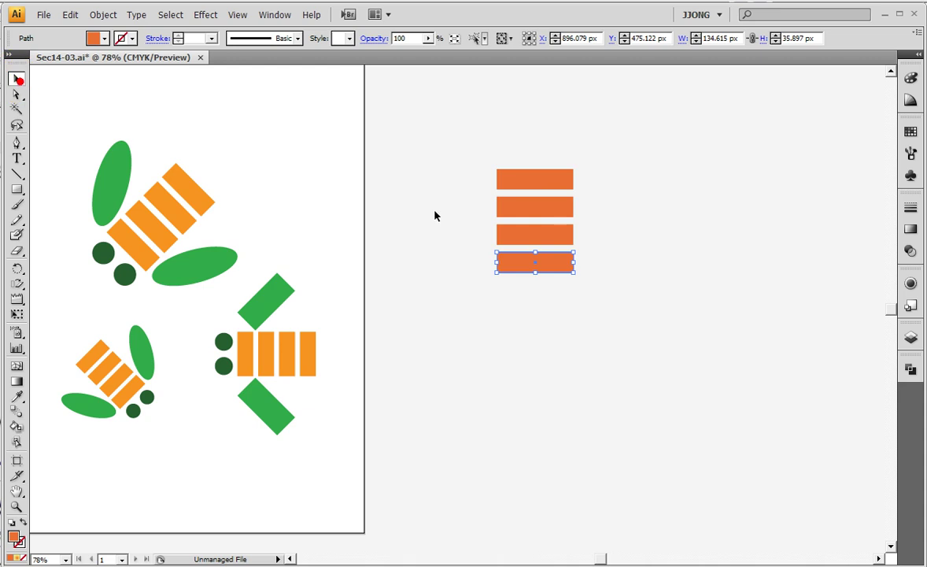
pyautogui.moveTo(435, 126); pyautogui.dragTo(566, 265)
pyautogui.moveTo(576, 168); pyautogui.dragTo(570, 179)
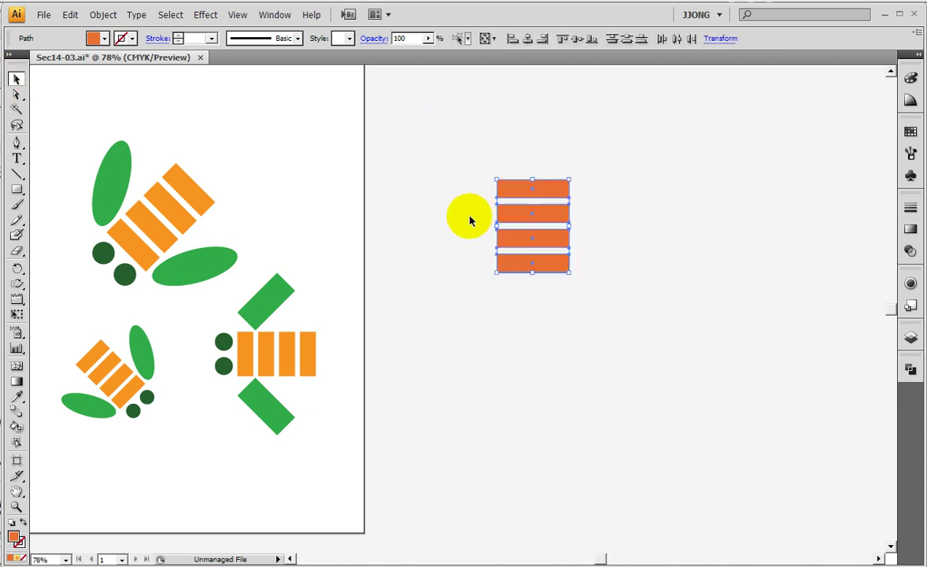
pyautogui.moveTo(497, 226); pyautogui.dragTo(507, 226)
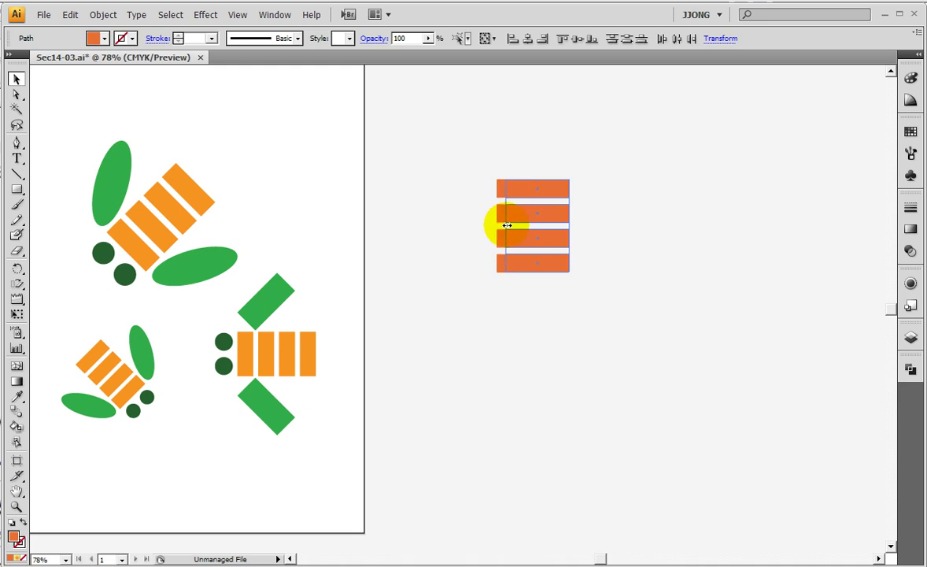
# - Reselect the four bars and move the stack down about 55 px
pyautogui.click(451, 236)
pyautogui.moveTo(492, 150); pyautogui.dragTo(565, 296)
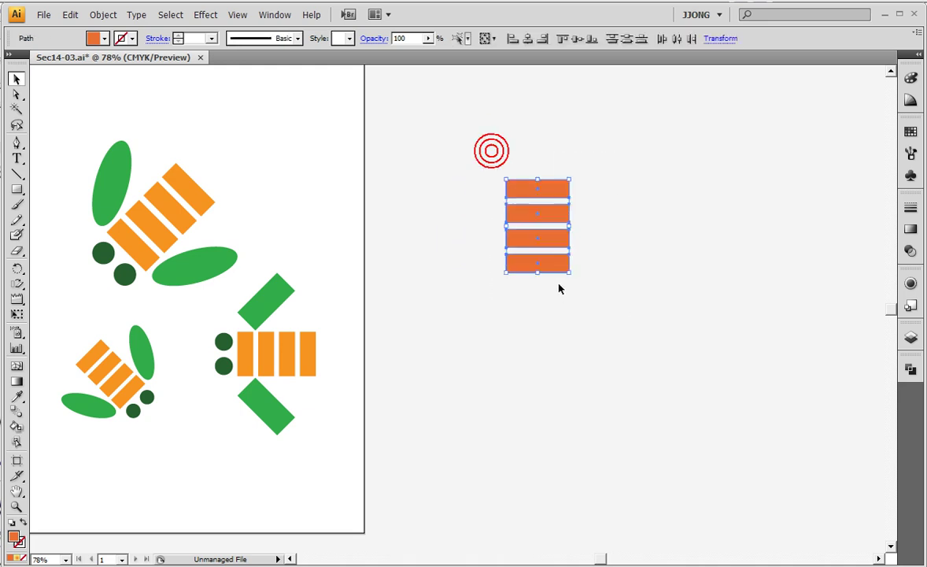
pyautogui.click(455, 265)
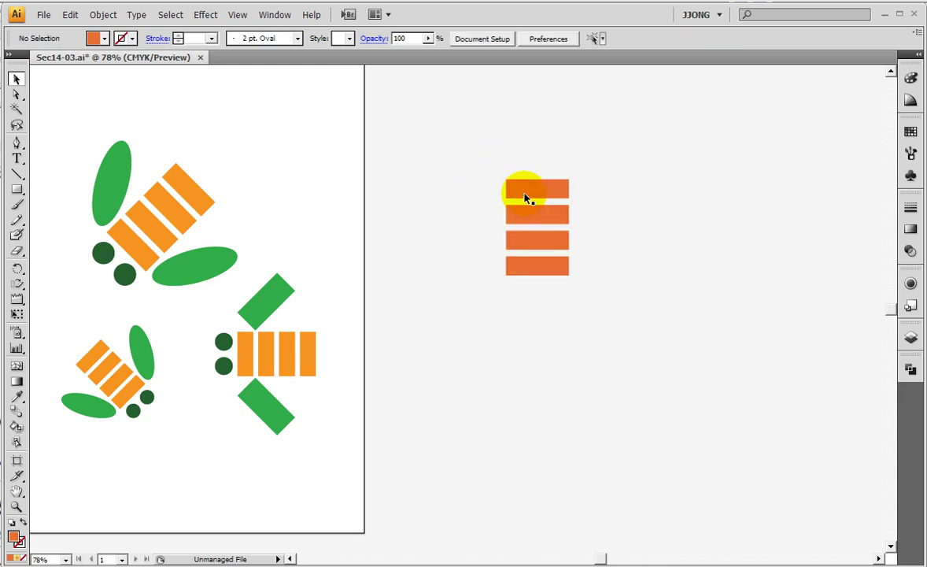
pyautogui.moveTo(488, 180); pyautogui.dragTo(573, 280)
pyautogui.moveTo(540, 209); pyautogui.dragTo(545, 252)
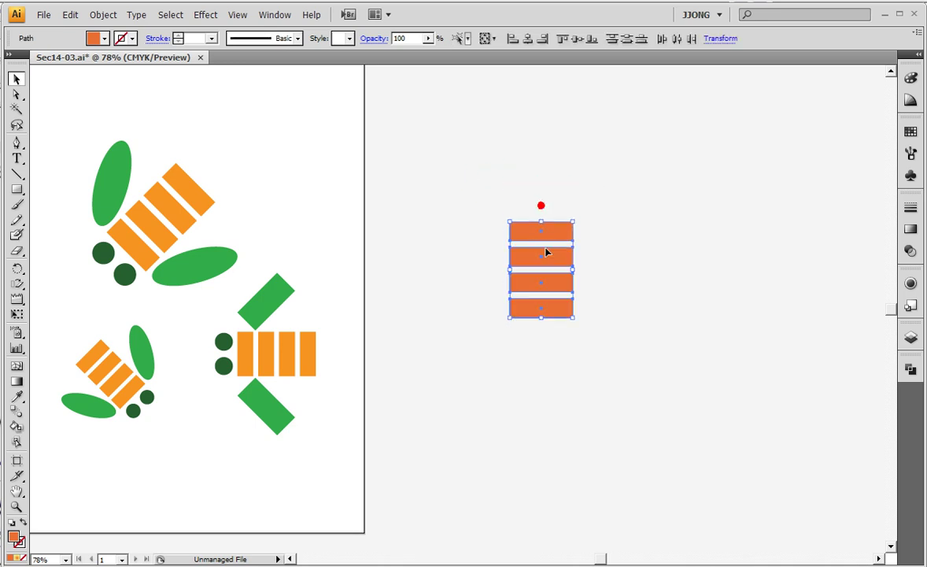
# - Draw a small dark green circle just above the orange bars
pyautogui.click(434, 196)
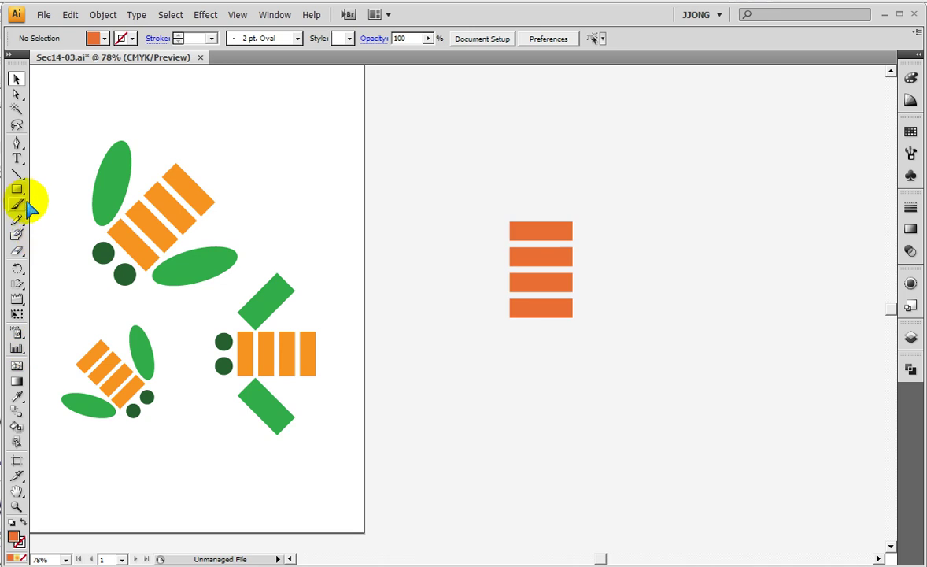
pyautogui.moveTo(16, 189); pyautogui.dragTo(55, 229)
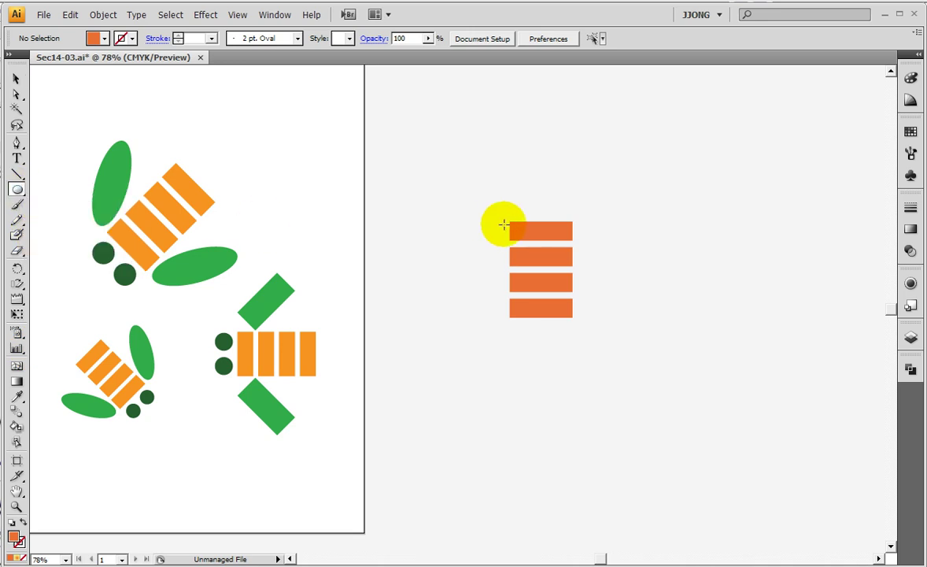
pyautogui.moveTo(511, 186); pyautogui.dragTo(522, 197)
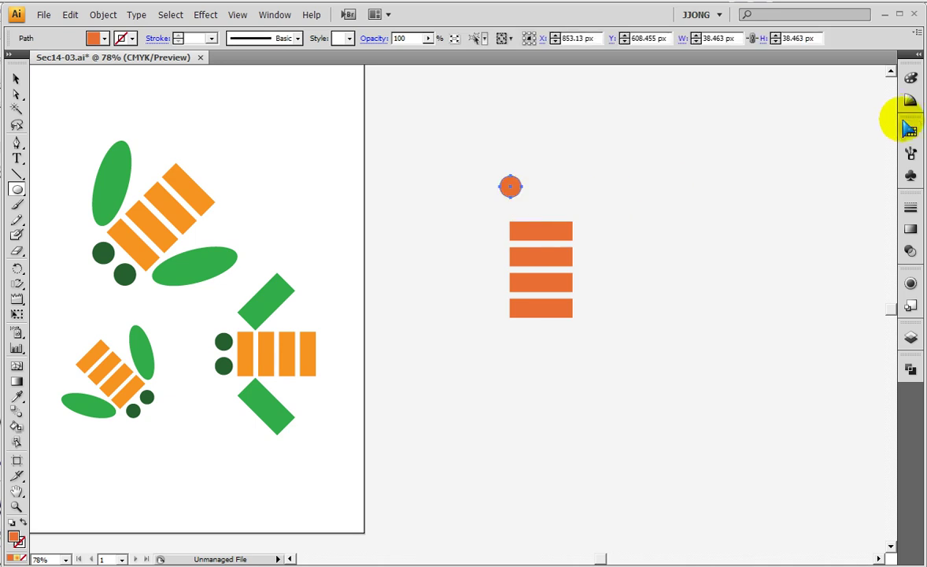
pyautogui.click(911, 131)
pyautogui.click(808, 148)
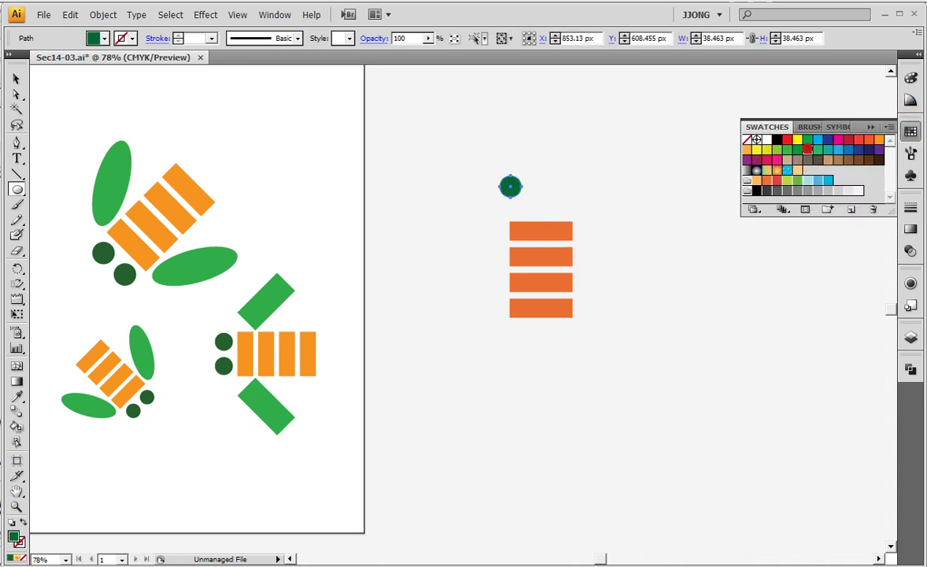
pyautogui.moveTo(511, 187); pyautogui.dragTo(518, 202)
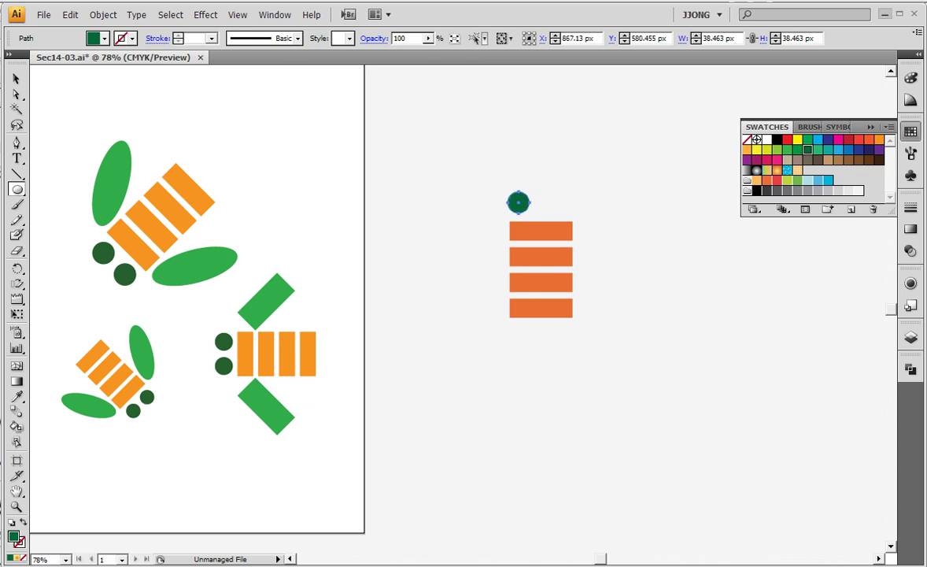
# - Place a copy of the circle to its right and nudge both into position
pyautogui.click(17, 81)
pyautogui.click(517, 197)
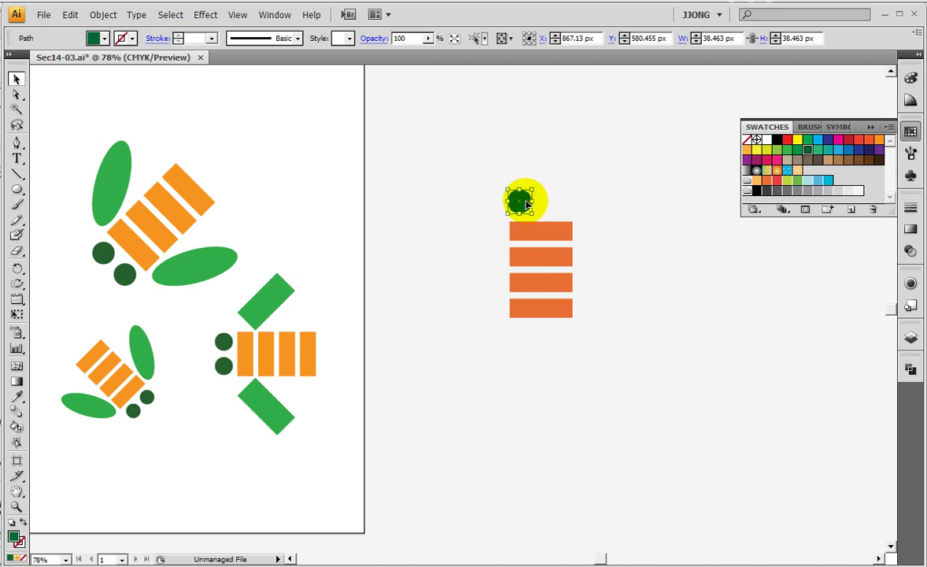
pyautogui.moveTo(563, 205); pyautogui.dragTo(556, 200)
pyautogui.moveTo(458, 170); pyautogui.dragTo(583, 193)
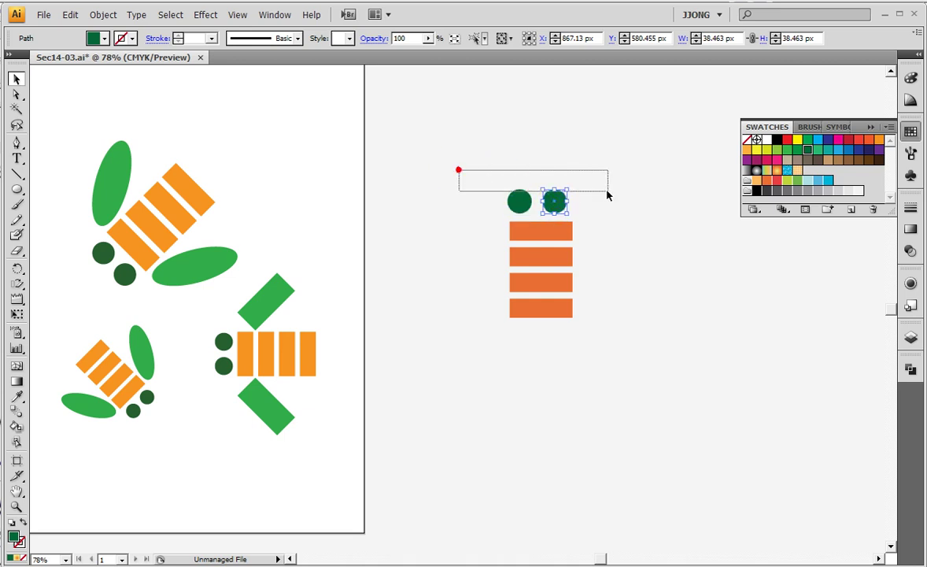
pyautogui.press('Right')
pyautogui.press('Right')
pyautogui.press('Right')
pyautogui.press('Right')
pyautogui.press('Right')
pyautogui.press('Right')
pyautogui.press('Left')
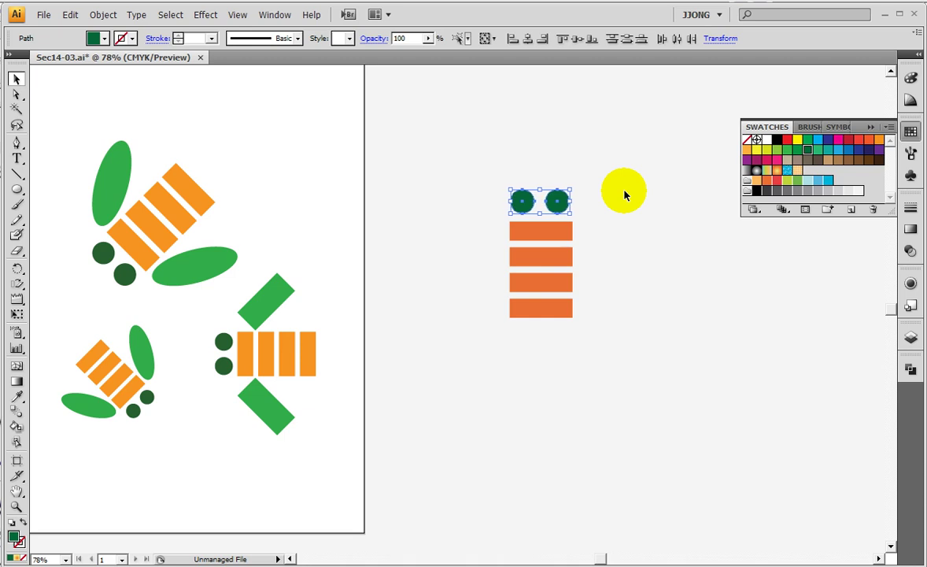
pyautogui.click(593, 386)
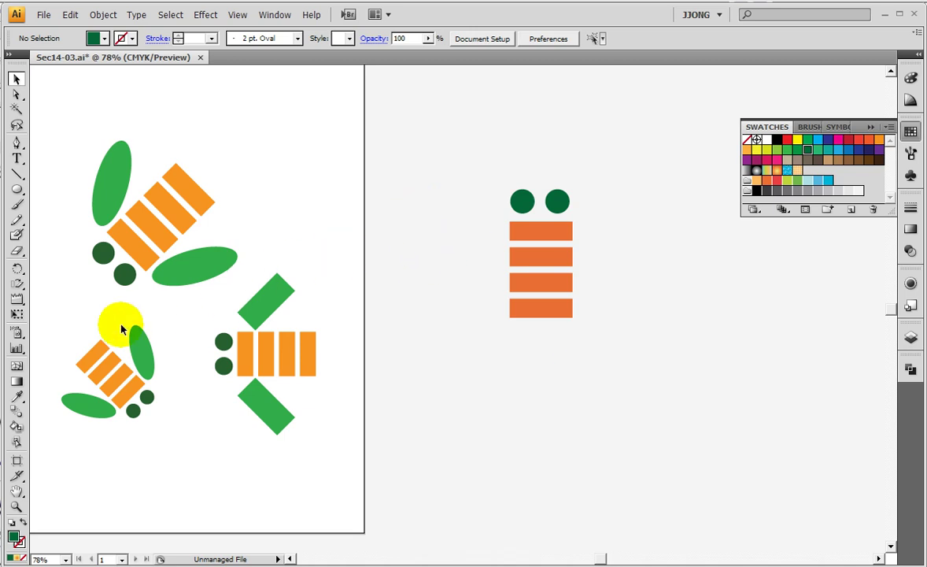
# - Draw a tall light green wing ellipse beside the bars, tilt it and shorten it
pyautogui.click(16, 190)
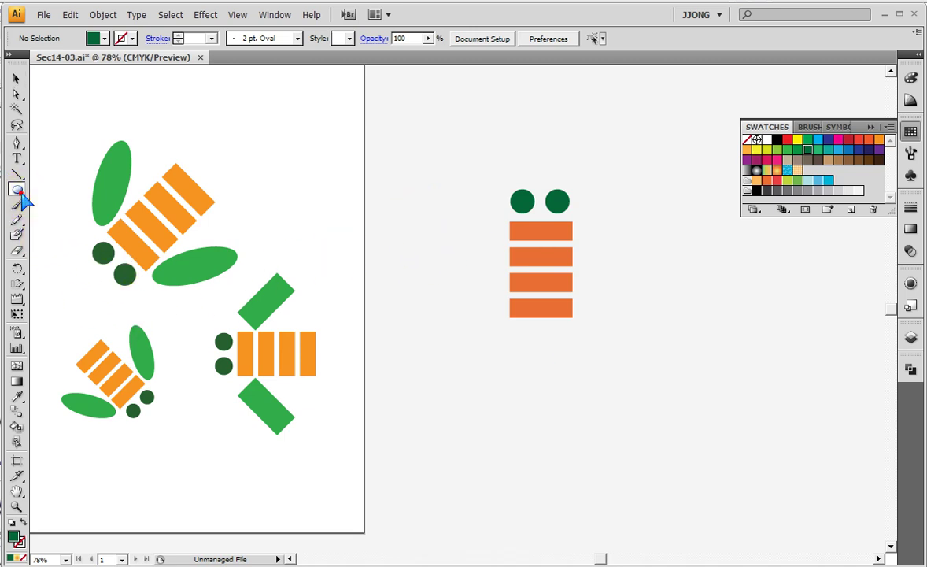
pyautogui.click(778, 149)
pyautogui.moveTo(589, 222); pyautogui.dragTo(624, 321)
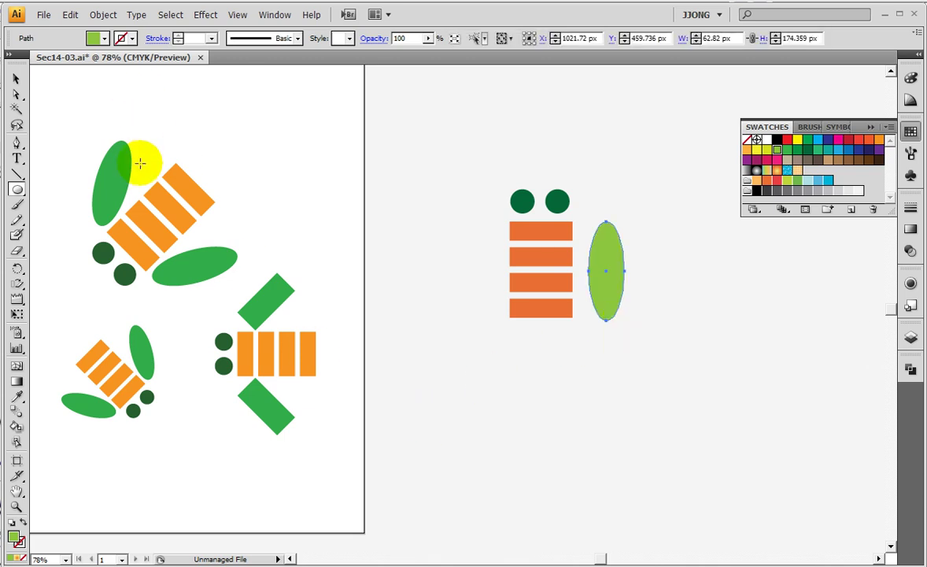
pyautogui.click(16, 79)
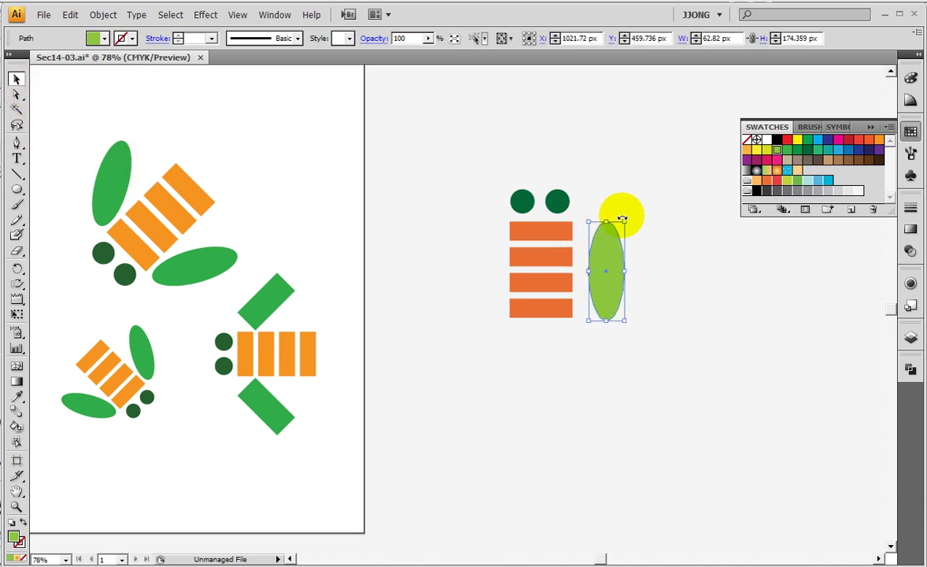
pyautogui.moveTo(621, 215); pyautogui.dragTo(611, 221)
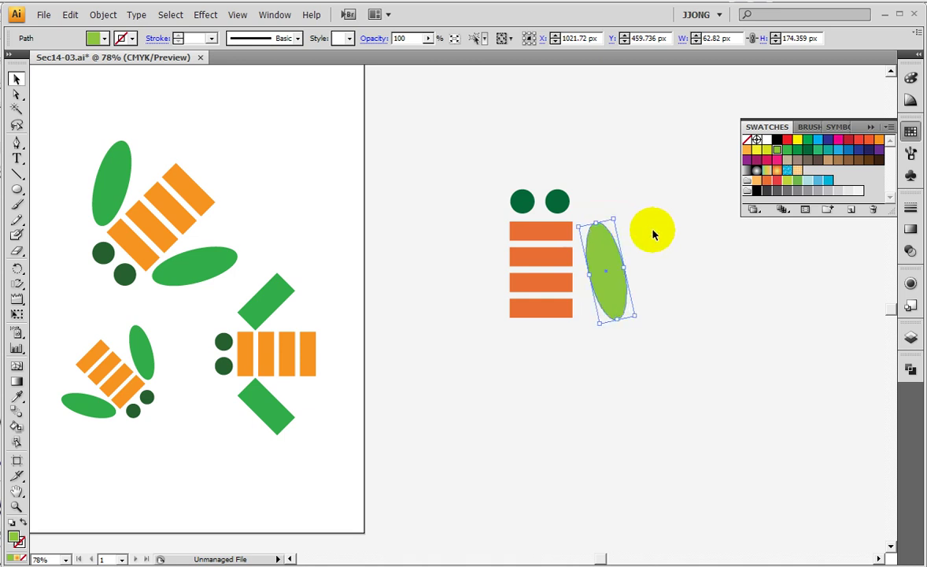
pyautogui.press('Left')
pyautogui.press('Left')
pyautogui.press('Left')
pyautogui.press('Left')
pyautogui.press('Left')
pyautogui.press('Left')
pyautogui.press('Left')
pyautogui.press('Left')
pyautogui.press('Left')
pyautogui.press('Left')
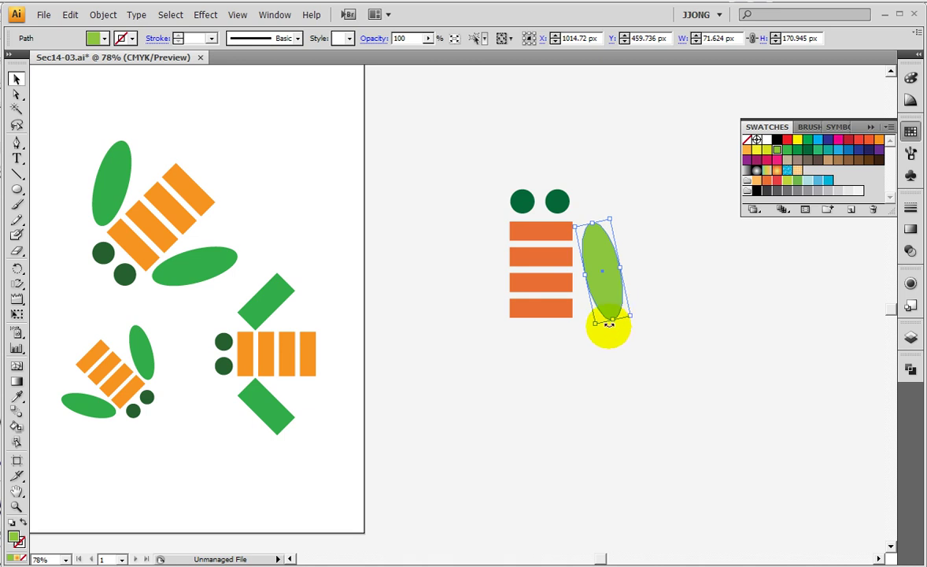
pyautogui.moveTo(612, 317); pyautogui.dragTo(612, 313)
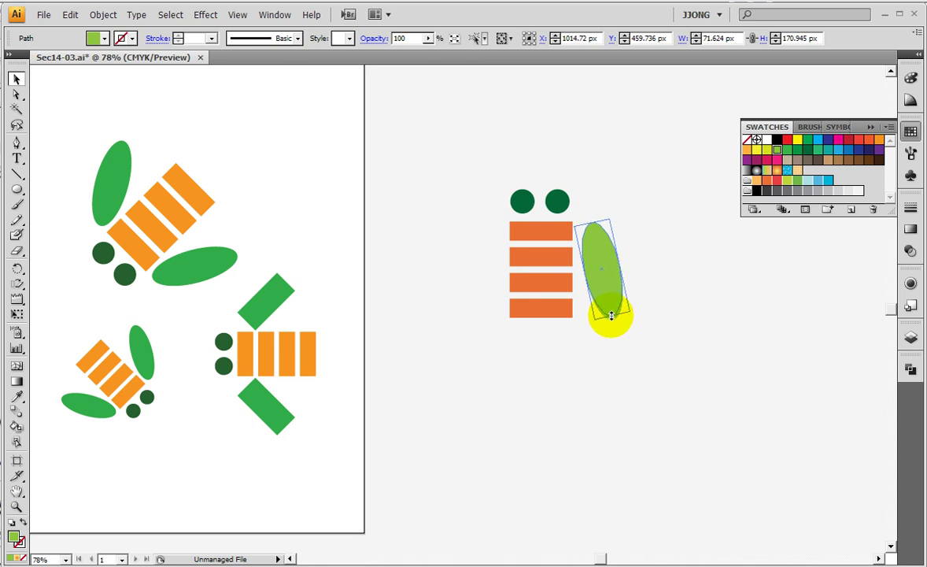
# - Spread the four orange body stripes further apart
pyautogui.moveTo(555, 332); pyautogui.dragTo(496, 227)
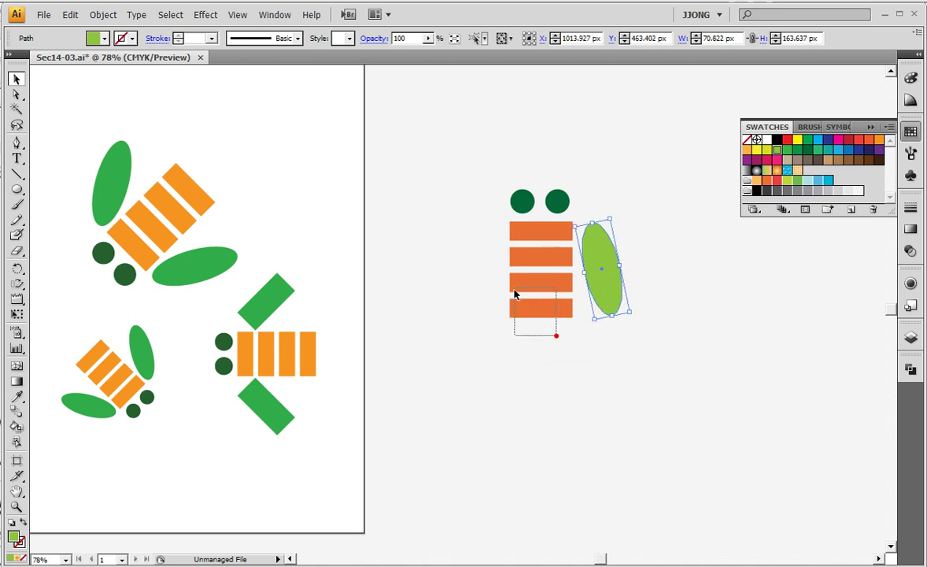
pyautogui.moveTo(542, 319); pyautogui.dragTo(542, 325)
pyautogui.click(619, 336)
# - Readjust the wing's tilt and width and set it snugly against the body's right side
pyautogui.click(616, 264)
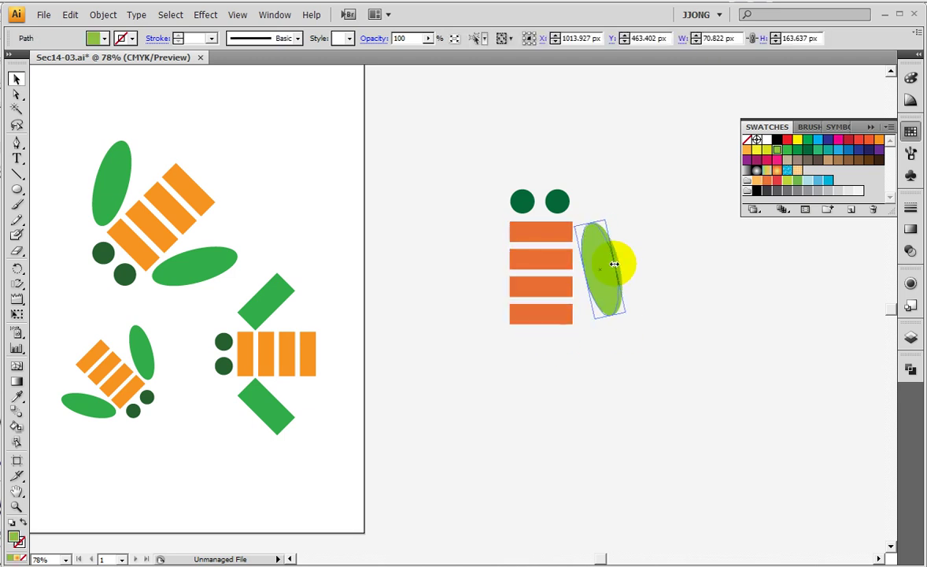
pyautogui.moveTo(627, 315); pyautogui.dragTo(632, 310)
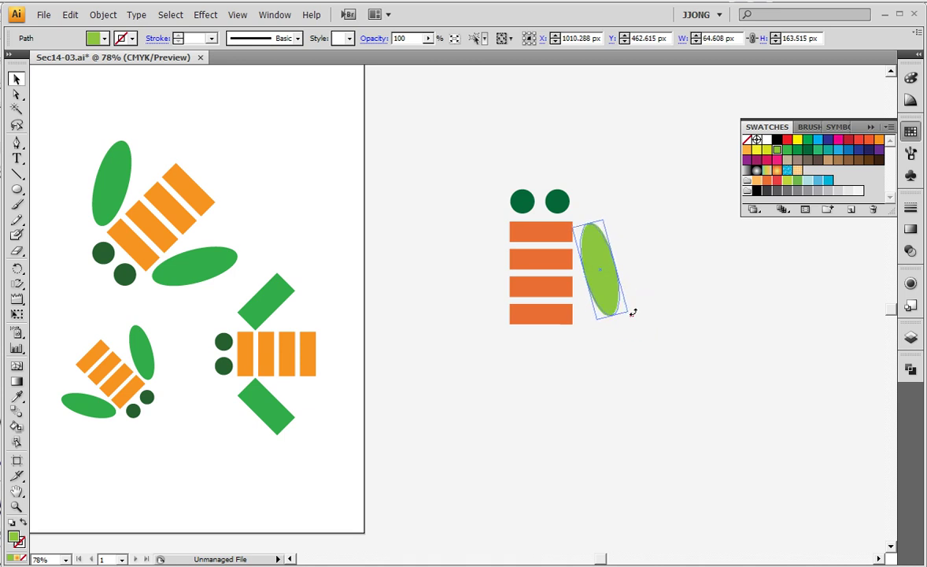
pyautogui.moveTo(616, 264); pyautogui.dragTo(610, 295)
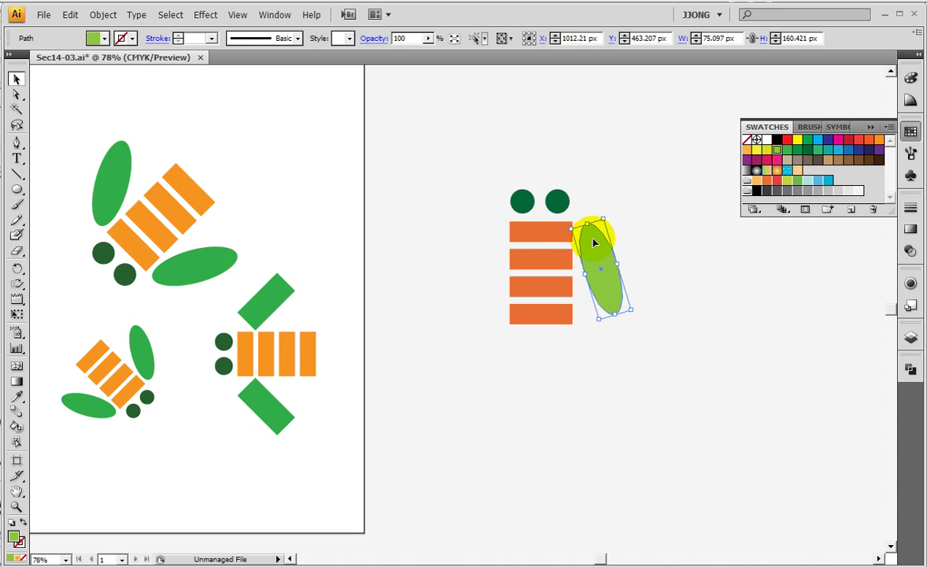
pyautogui.moveTo(612, 248); pyautogui.dragTo(579, 269)
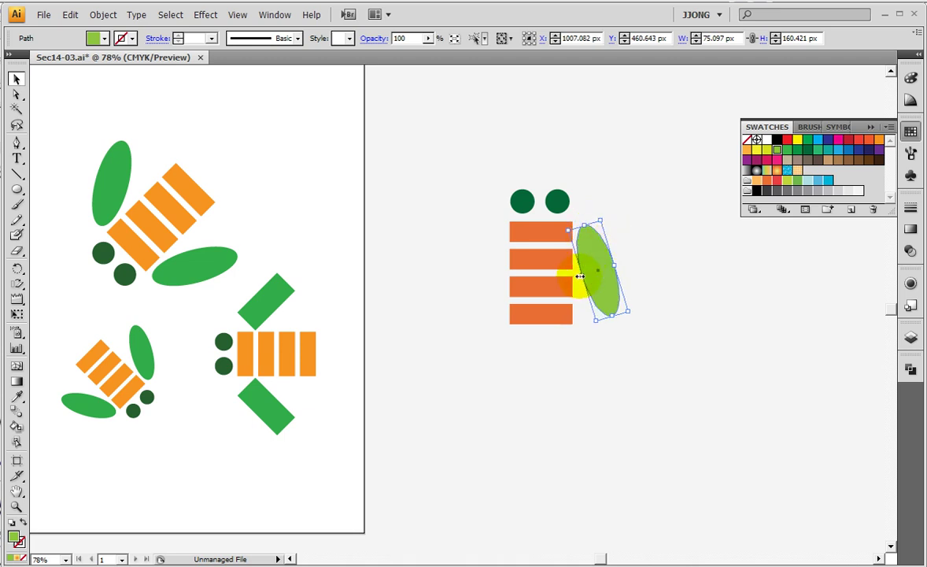
pyautogui.click(648, 248)
pyautogui.click(586, 265)
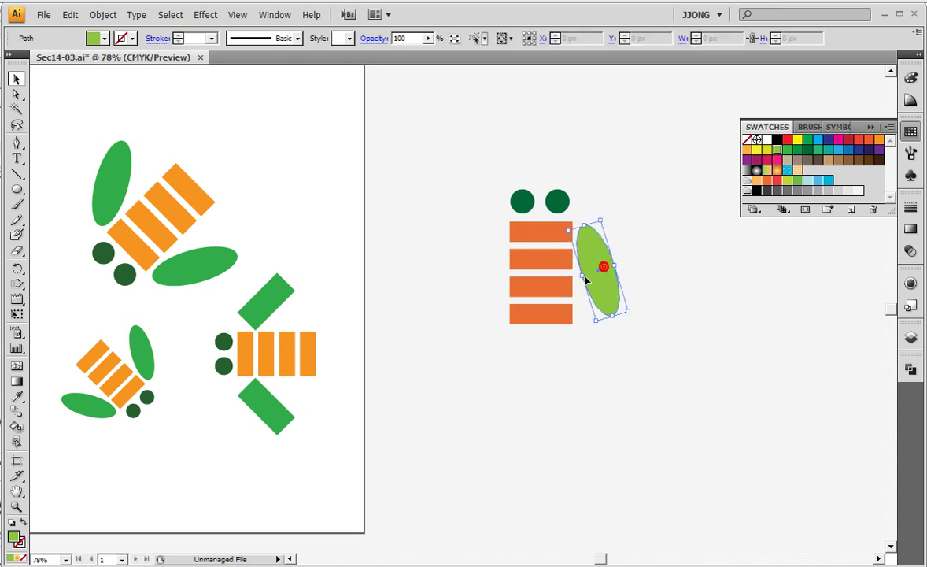
pyautogui.click(581, 274)
pyautogui.click(640, 254)
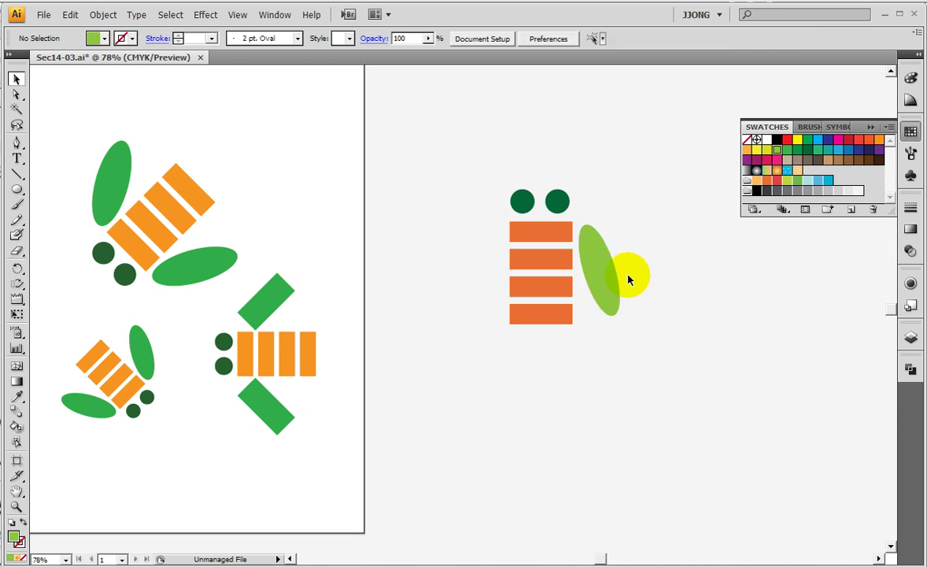
pyautogui.click(613, 272)
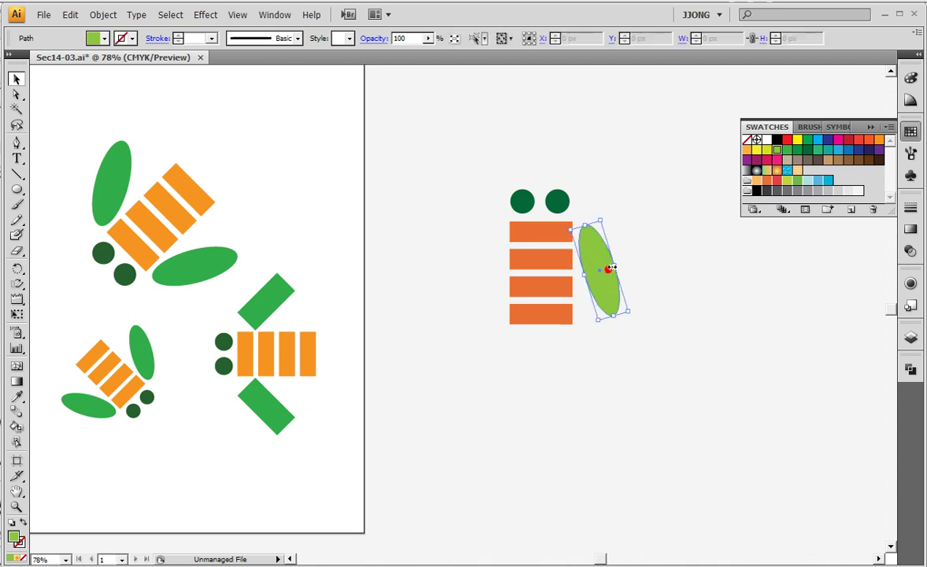
pyautogui.click(628, 270)
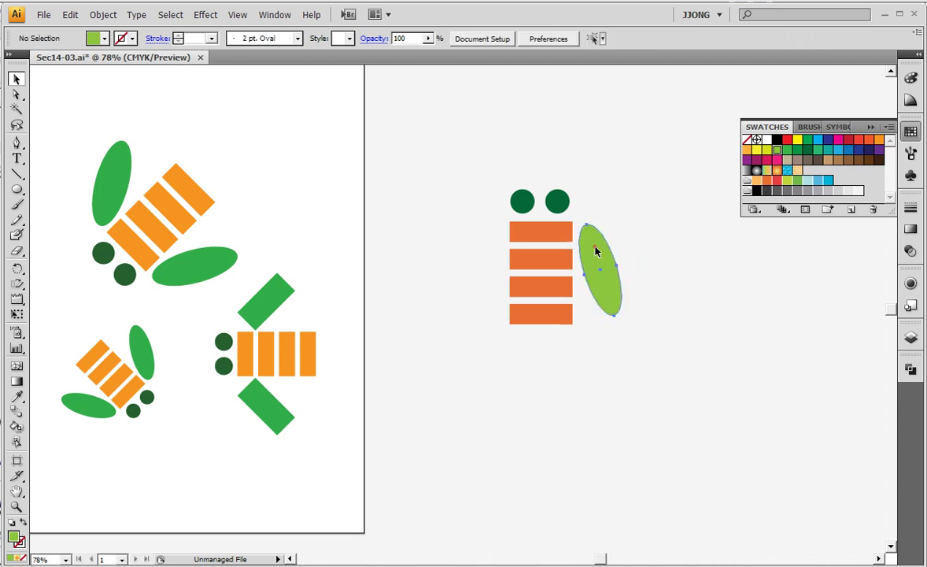
pyautogui.click(595, 251)
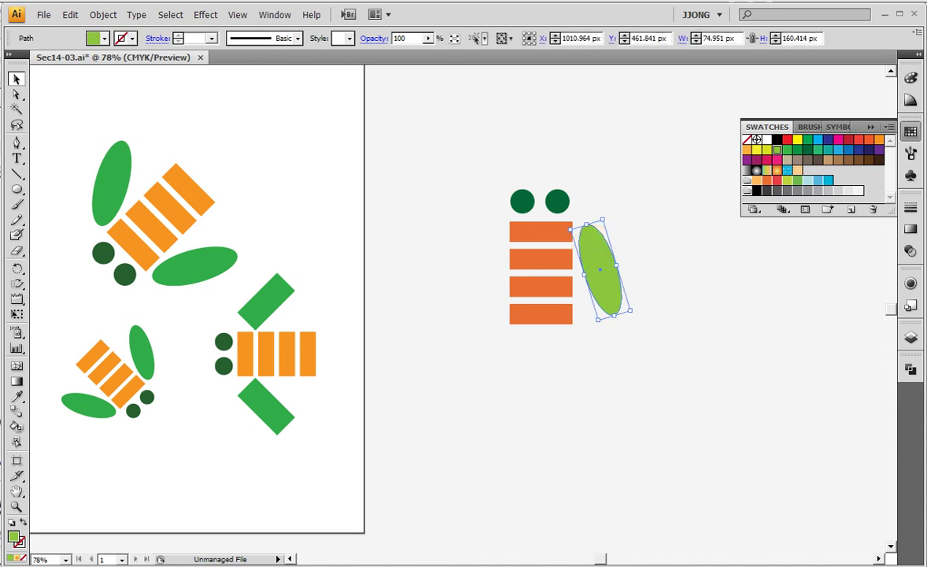
pyautogui.moveTo(592, 248); pyautogui.dragTo(590, 248)
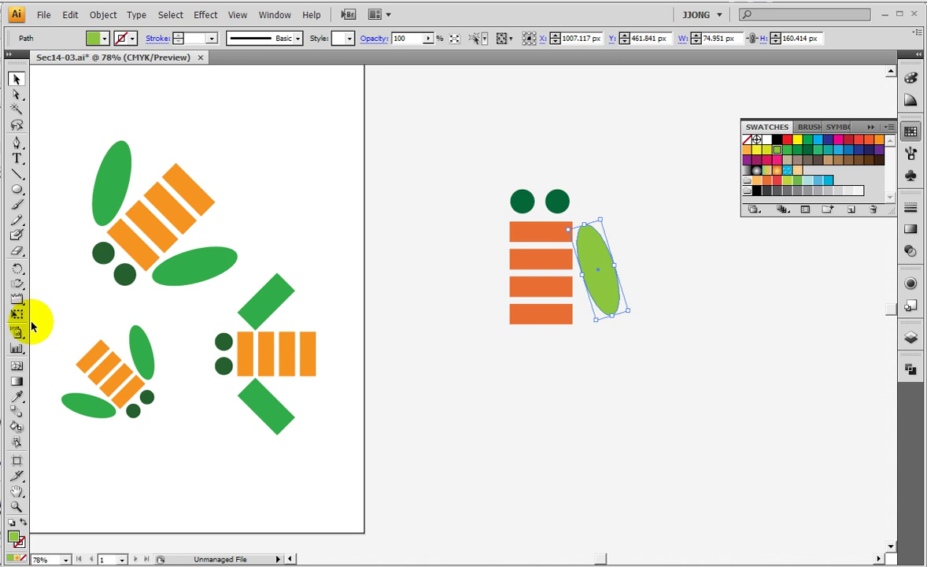
# - Switch to Outline view, show the bounding box, and choose the Reflect Tool
pyautogui.hotkey('ctrl', 'y')
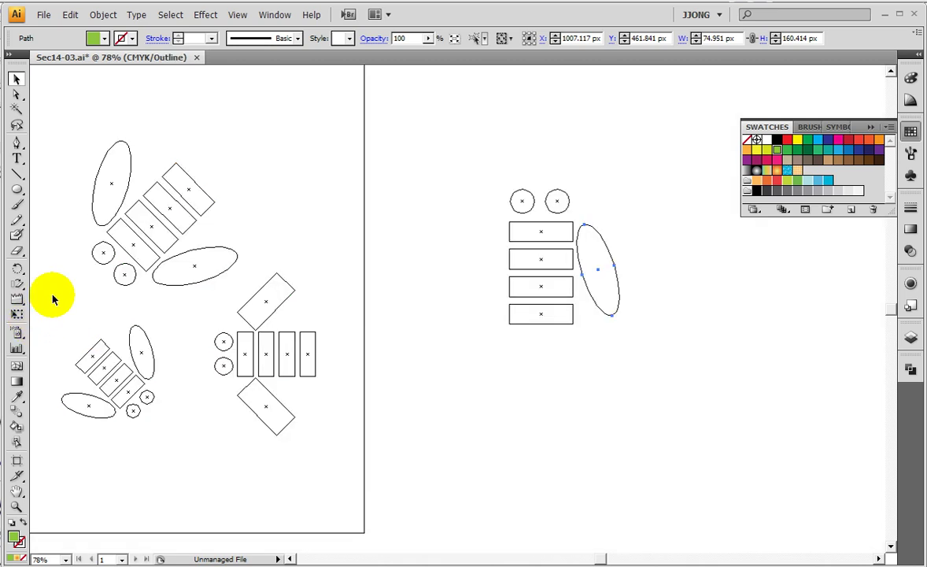
pyautogui.hotkey('ctrl', 'shift', 'b')
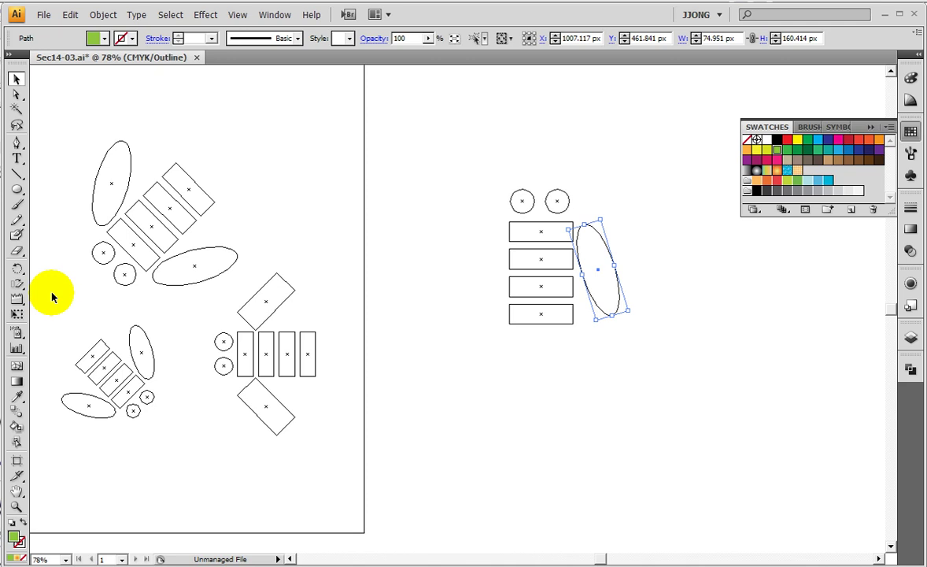
pyautogui.moveTo(18, 268); pyautogui.dragTo(67, 290)
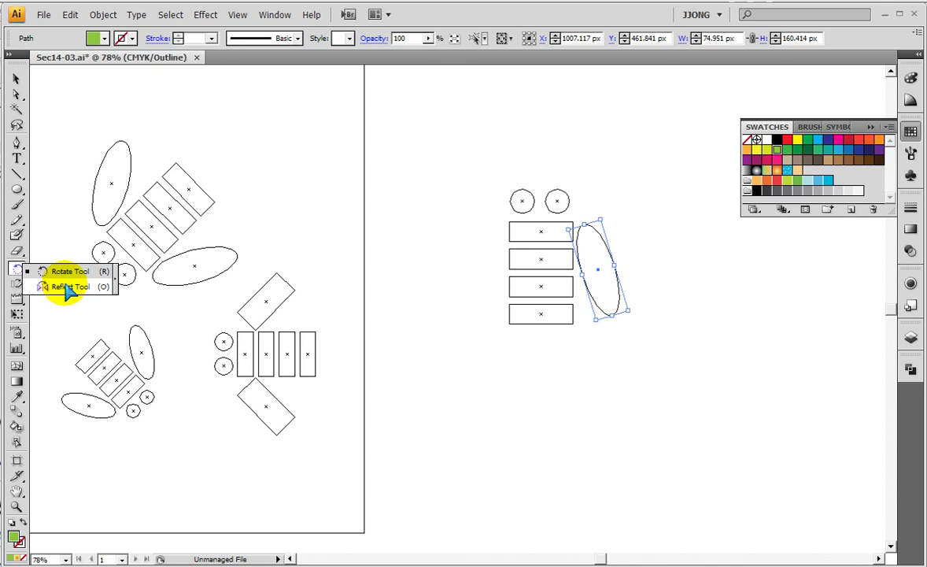
pyautogui.click(67, 290)
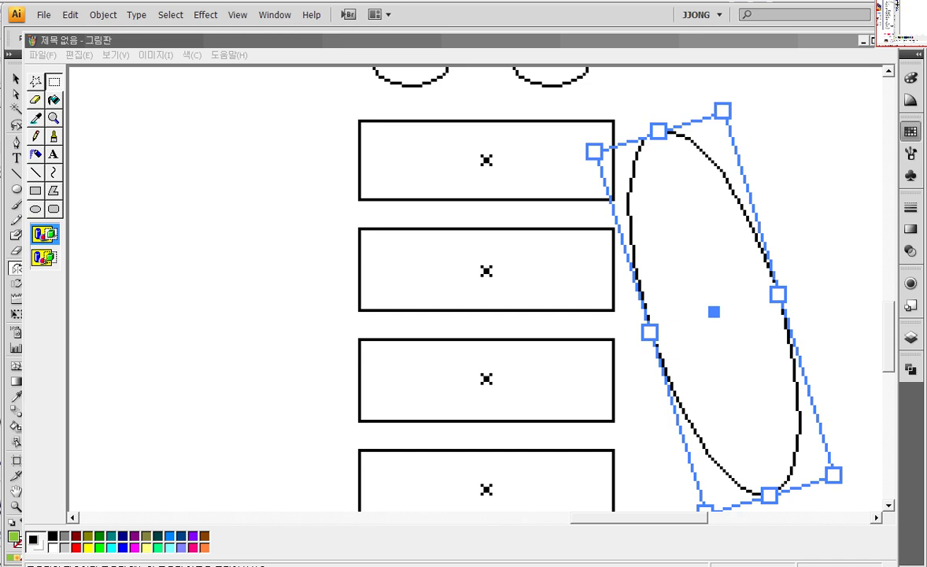
pyautogui.moveTo(475, 160); pyautogui.dragTo(471, 120)
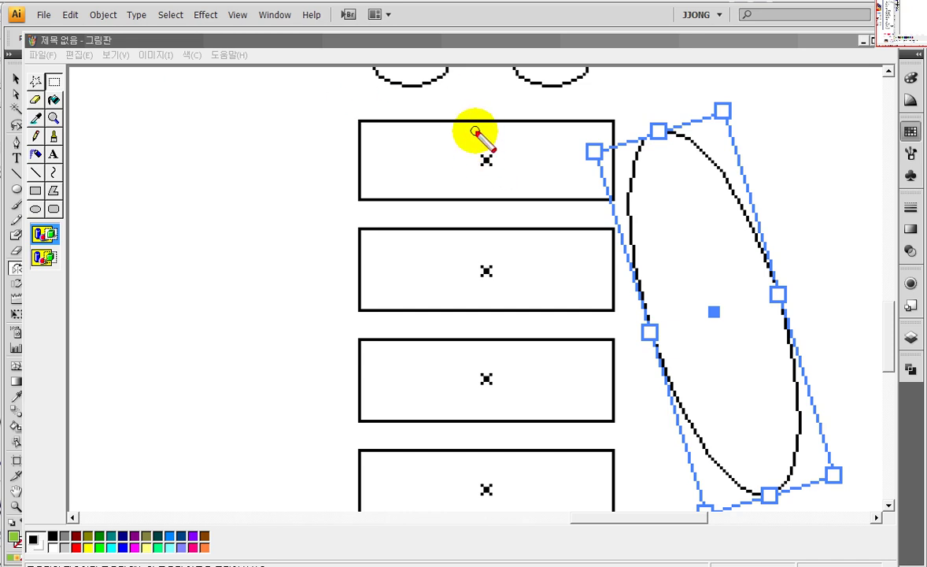
pyautogui.moveTo(475, 171); pyautogui.dragTo(474, 504)
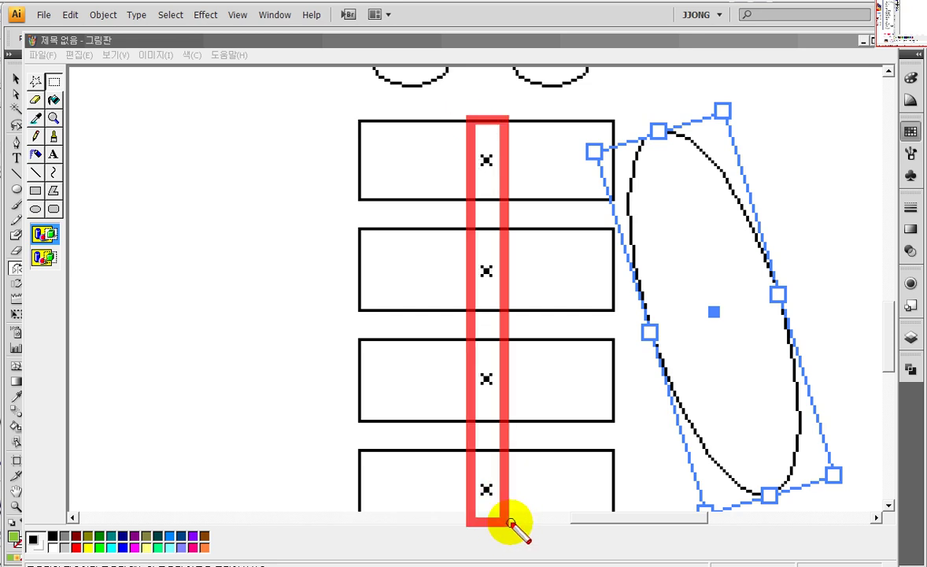
pyautogui.moveTo(358, 135); pyautogui.dragTo(459, 206)
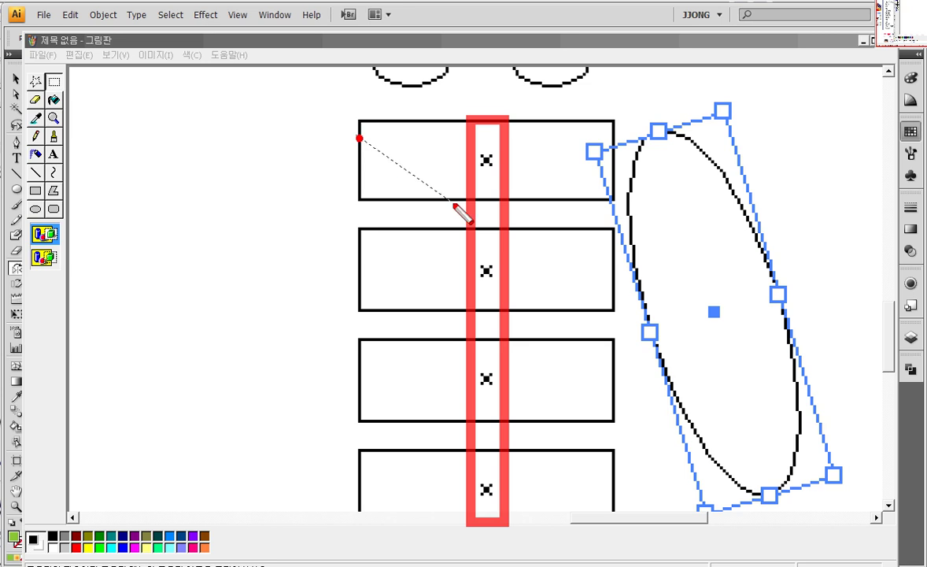
pyautogui.moveTo(605, 131); pyautogui.dragTo(540, 194)
pyautogui.moveTo(380, 347); pyautogui.dragTo(457, 315)
pyautogui.moveTo(642, 410); pyautogui.dragTo(527, 366)
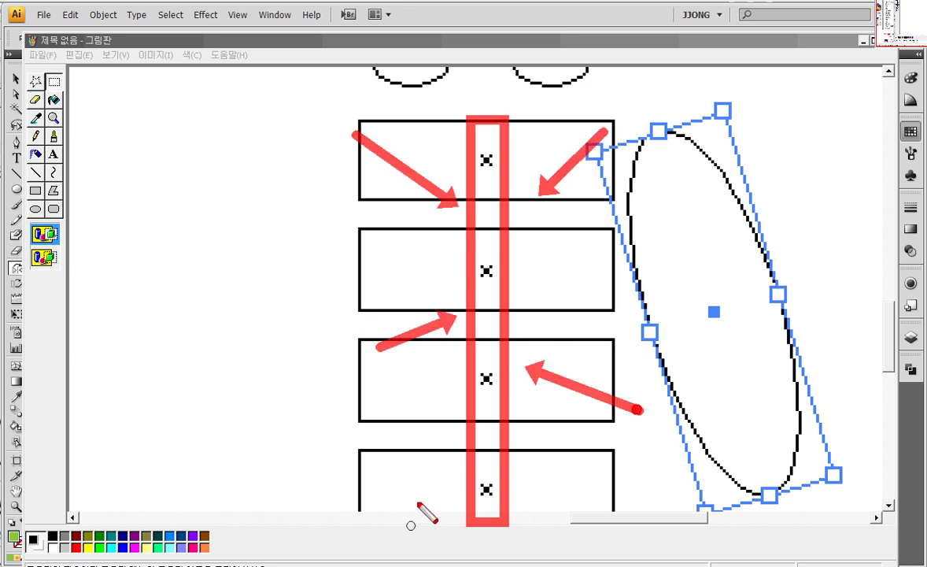
pyautogui.moveTo(360, 529); pyautogui.dragTo(448, 489)
pyautogui.moveTo(482, 447); pyautogui.dragTo(510, 464)
pyautogui.moveTo(359, 242); pyautogui.dragTo(450, 280)
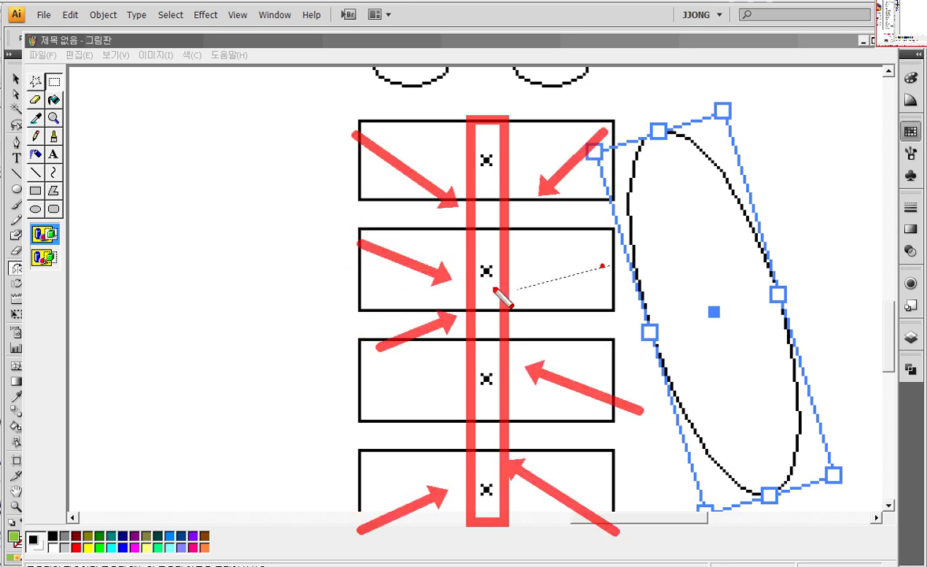
pyautogui.moveTo(613, 264); pyautogui.dragTo(508, 291)
pyautogui.moveTo(388, 89); pyautogui.dragTo(463, 130)
pyautogui.moveTo(558, 101); pyautogui.dragTo(484, 151)
pyautogui.moveTo(370, 429); pyautogui.dragTo(429, 406)
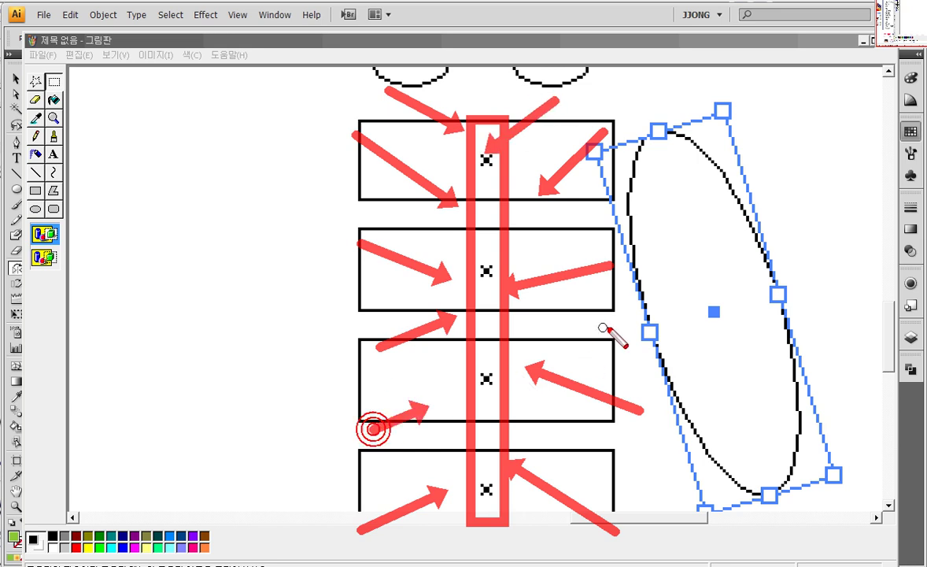
pyautogui.moveTo(605, 327); pyautogui.dragTo(500, 330)
pyautogui.moveTo(576, 441); pyautogui.dragTo(520, 425)
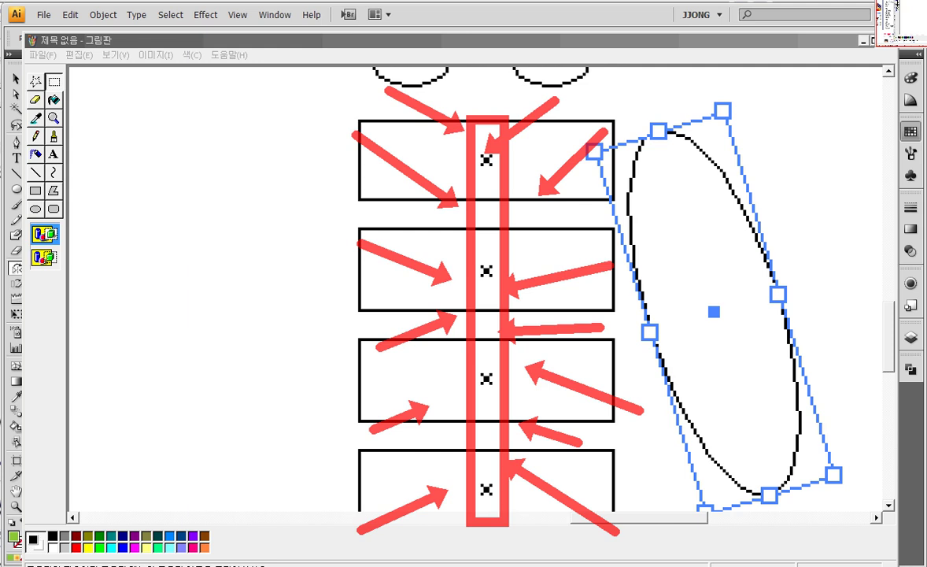
pyautogui.press('Escape')
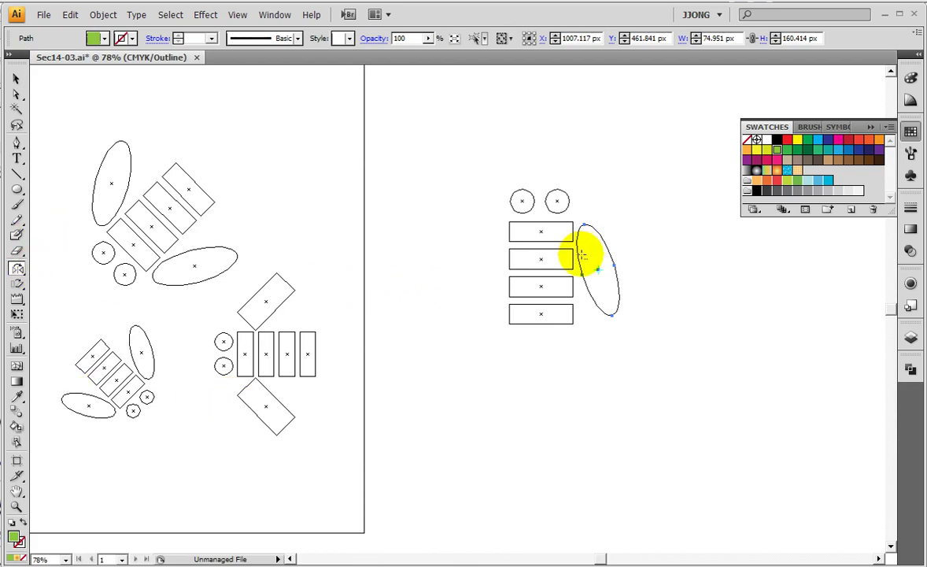
# - Reflect a copy of the wing across the vertical axis, then return to Preview view
pyautogui.keyDown('alt'); pyautogui.click(541, 259); pyautogui.keyUp('alt')
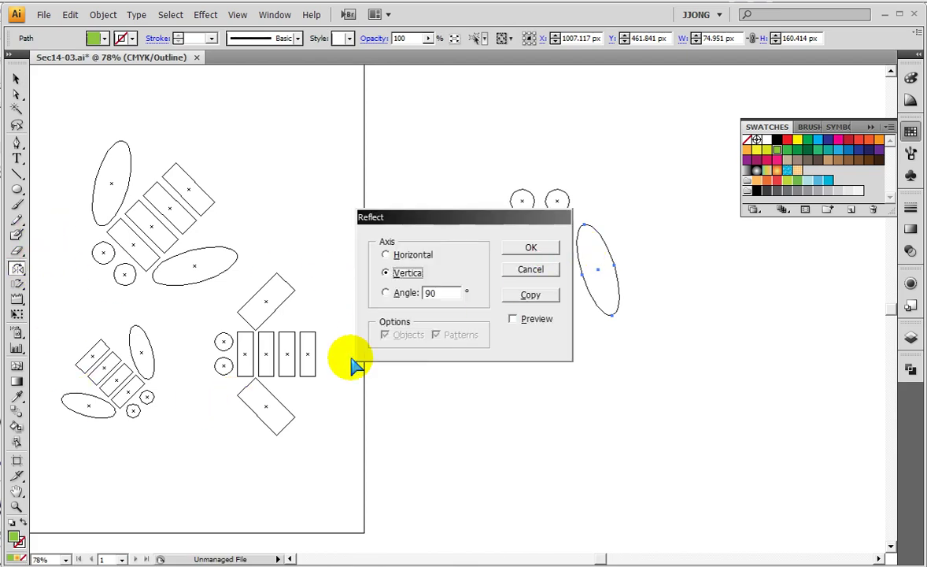
pyautogui.click(512, 318)
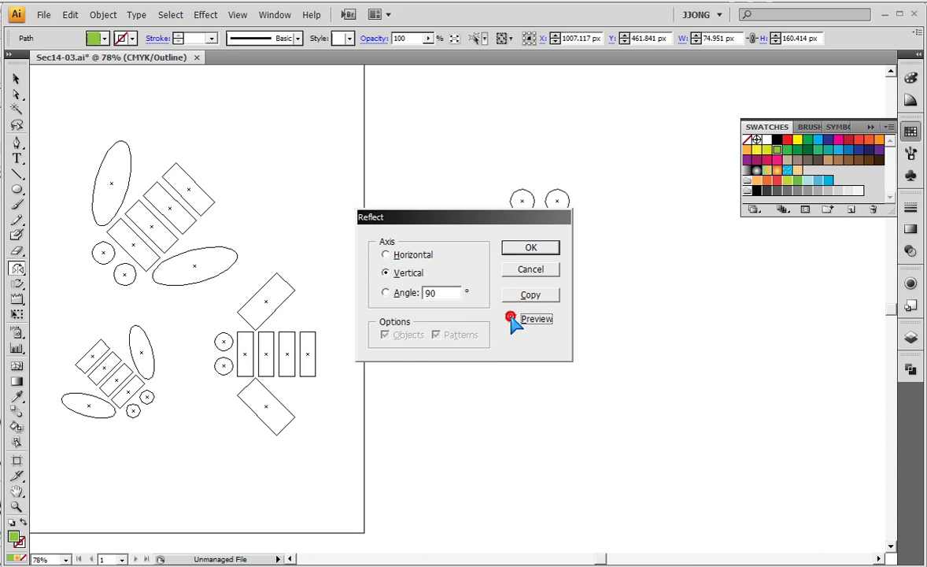
pyautogui.moveTo(425, 224); pyautogui.dragTo(303, 238)
pyautogui.click(390, 333)
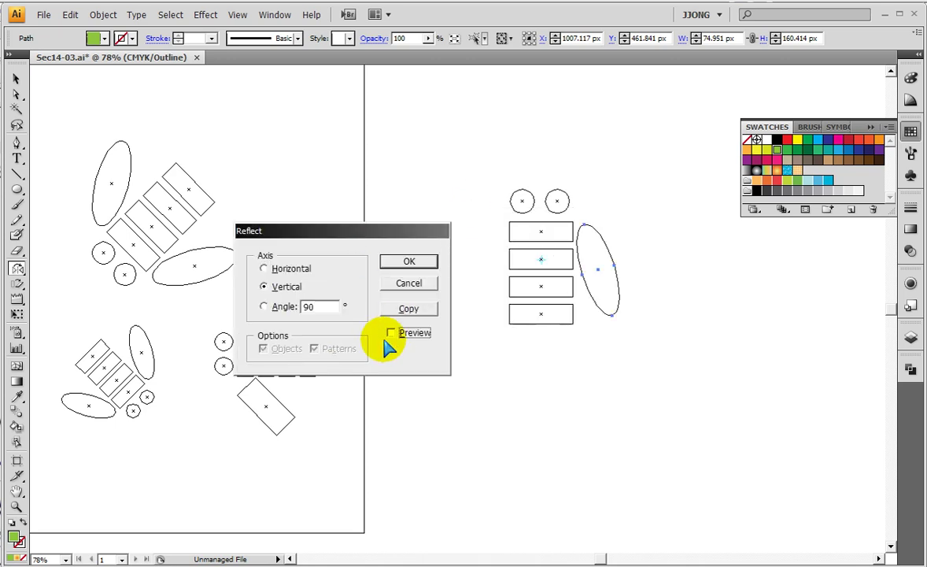
pyautogui.click(391, 333)
pyautogui.click(392, 334)
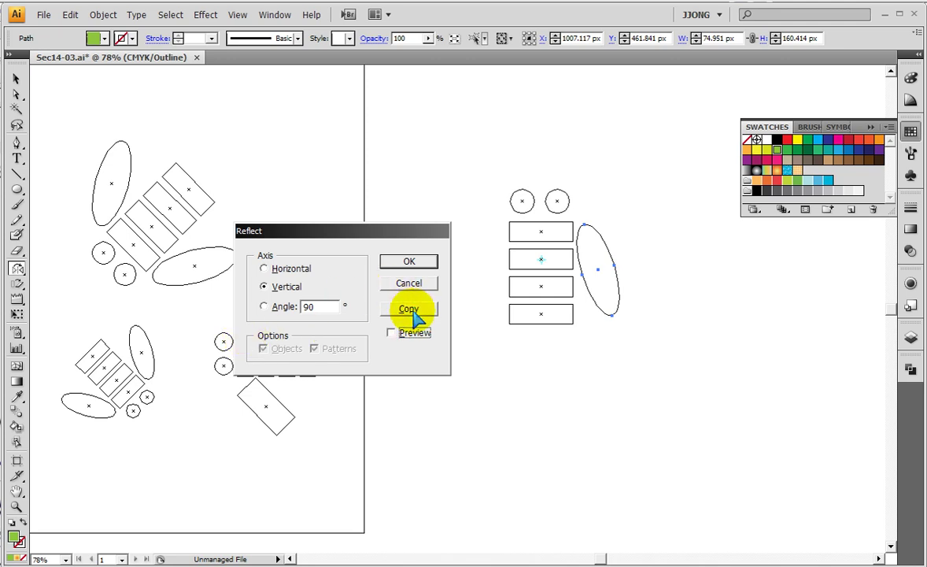
pyautogui.click(410, 309)
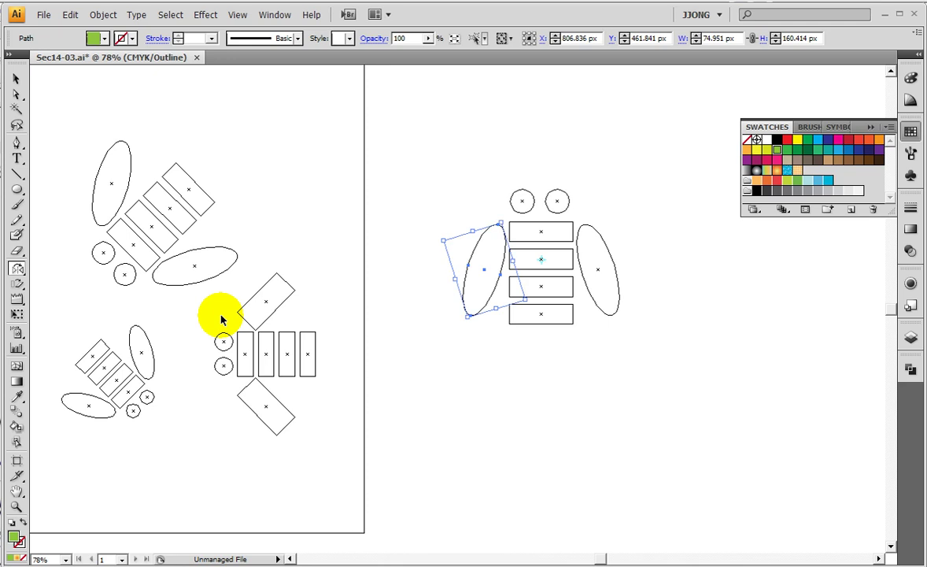
pyautogui.hotkey('ctrl', 'y')
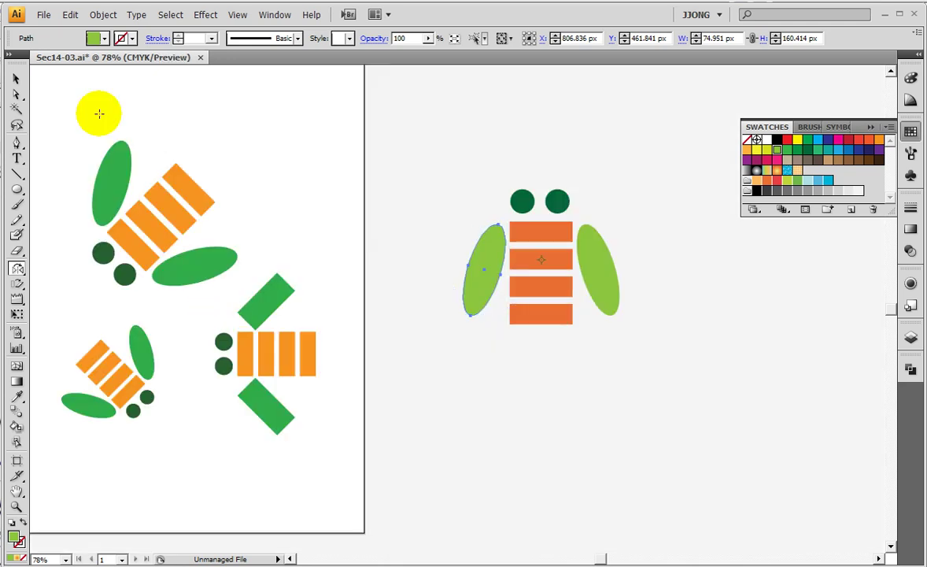
# - Marquee-select the bee's eyes, stripes and both wings and bring up the context menu
pyautogui.click(16, 78)
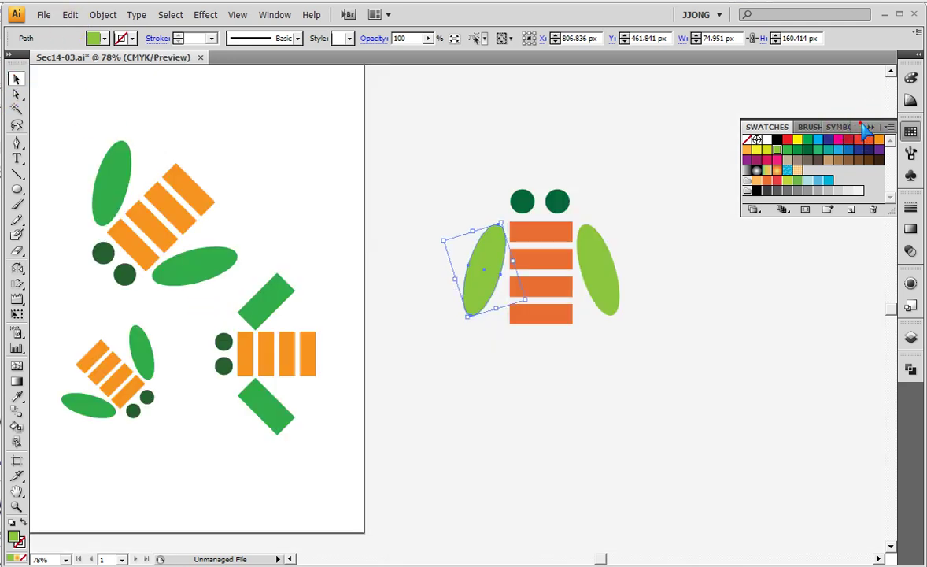
pyautogui.moveTo(413, 165); pyautogui.dragTo(687, 391)
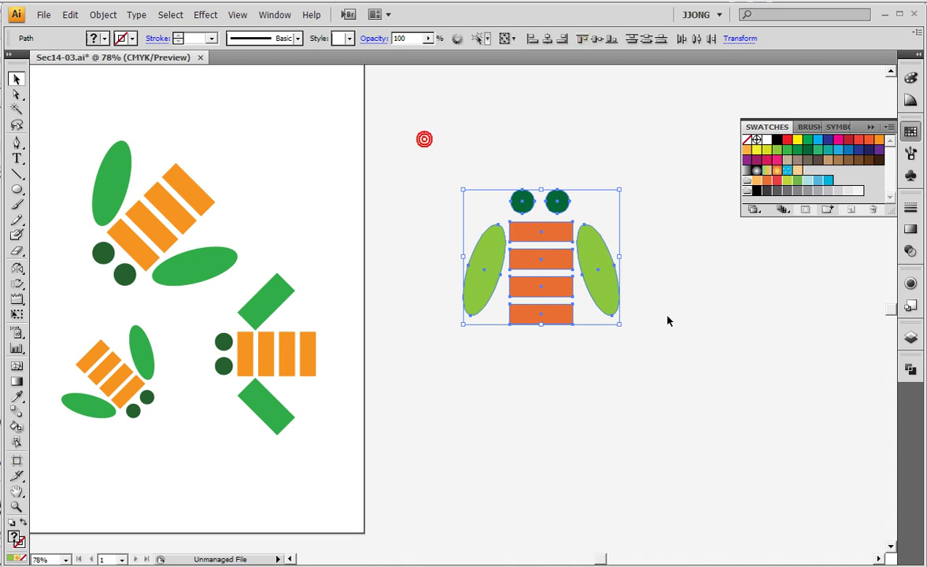
pyautogui.rightClick(548, 227)
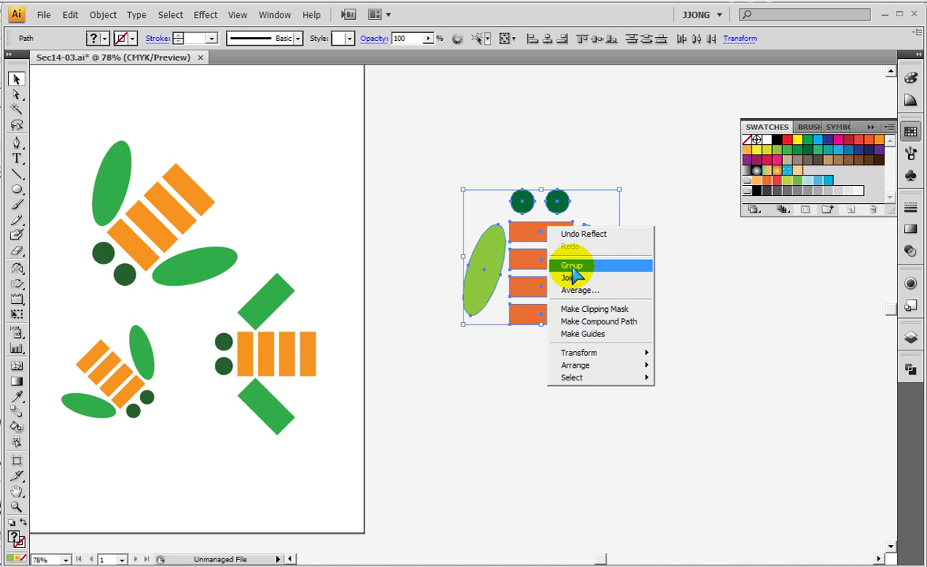
# - Group the bee, duplicate it lower, and tilt the top bee about 45°
pyautogui.click(572, 266)
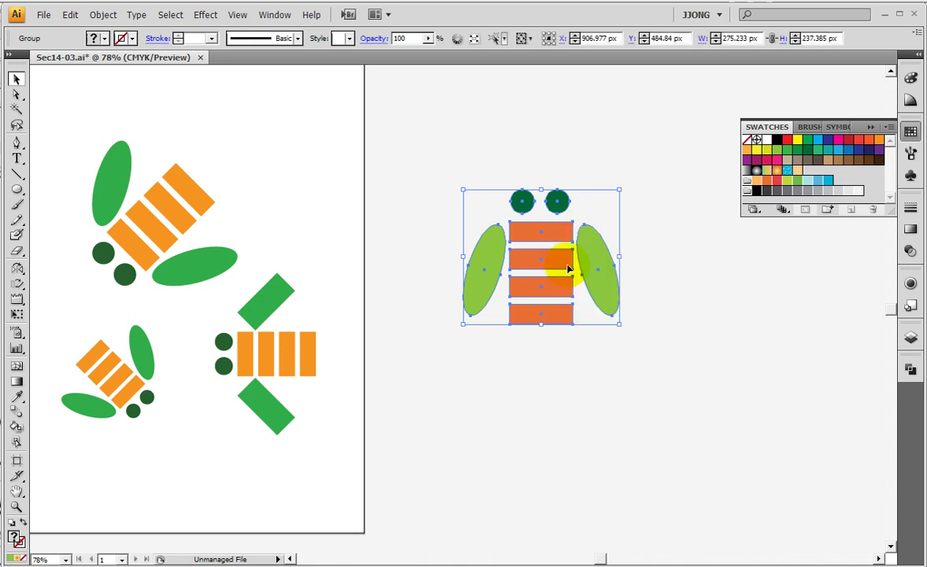
pyautogui.moveTo(543, 266); pyautogui.dragTo(517, 178)
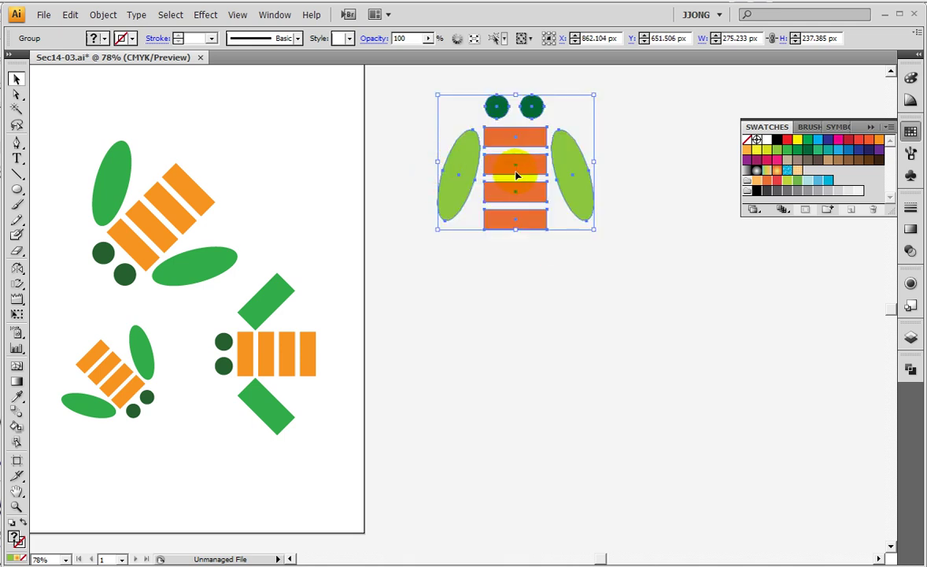
pyautogui.moveTo(521, 204)
pyautogui.mouseDown()
pyautogui.moveTo(469, 445)
pyautogui.moveTo(478, 433)
pyautogui.moveTo(762, 414)
pyautogui.moveTo(713, 401)
pyautogui.mouseUp()
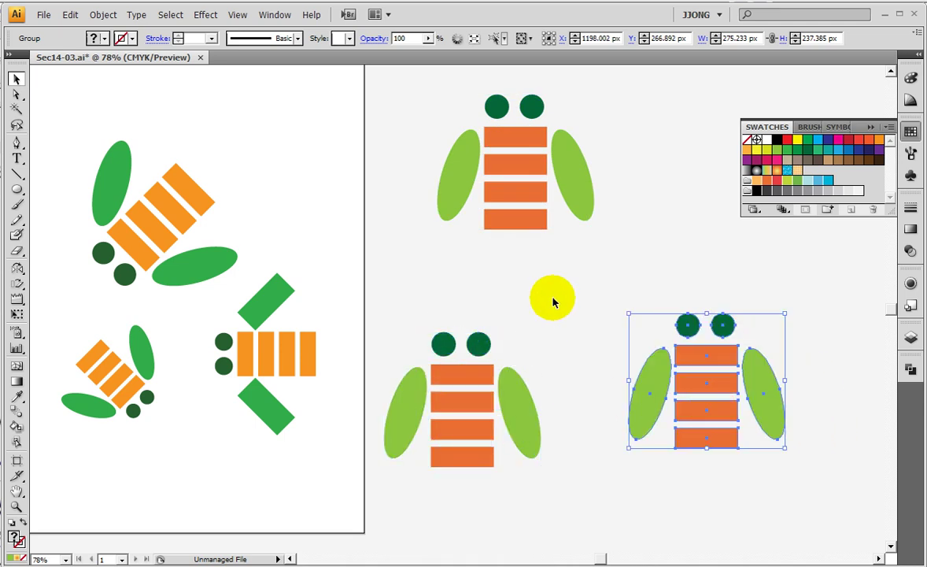
pyautogui.click(513, 214)
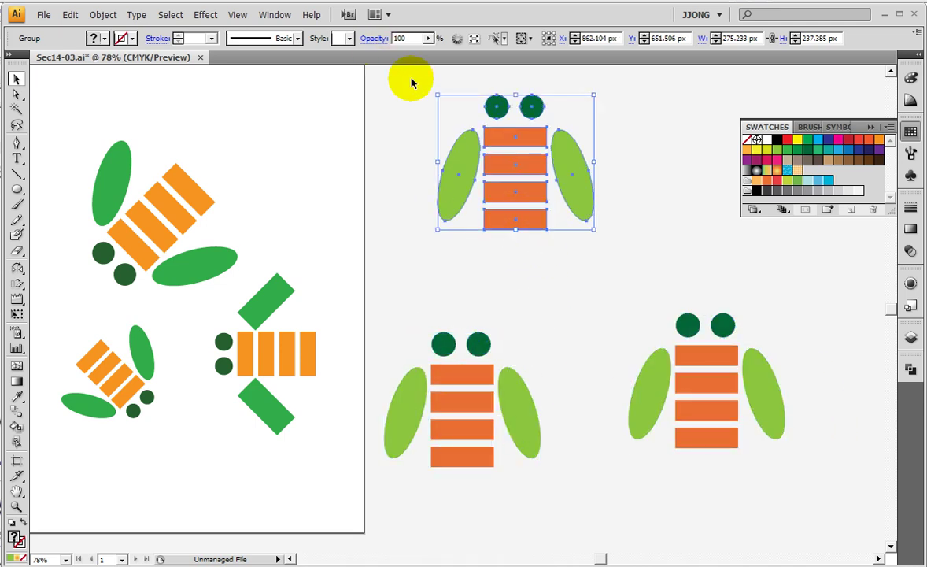
pyautogui.moveTo(435, 93)
pyautogui.mouseDown()
pyautogui.moveTo(538, 270)
pyautogui.moveTo(539, 244)
pyautogui.mouseUp()
pyautogui.moveTo(474, 171); pyautogui.dragTo(549, 262)
# - Shrink the lower-left bee copy, move it into place and rotate it like the small reference
pyautogui.click(539, 390)
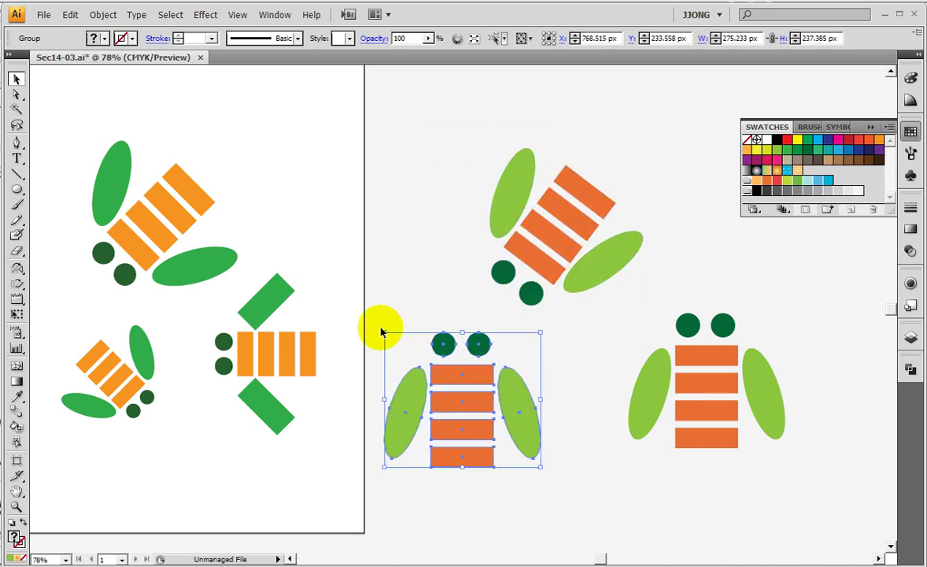
pyautogui.moveTo(384, 332)
pyautogui.mouseDown()
pyautogui.moveTo(445, 384)
pyautogui.moveTo(580, 402)
pyautogui.moveTo(579, 418)
pyautogui.mouseUp()
pyautogui.moveTo(498, 427)
pyautogui.mouseDown()
pyautogui.moveTo(492, 411)
pyautogui.moveTo(503, 385)
pyautogui.moveTo(492, 381)
pyautogui.moveTo(524, 382)
pyautogui.mouseUp()
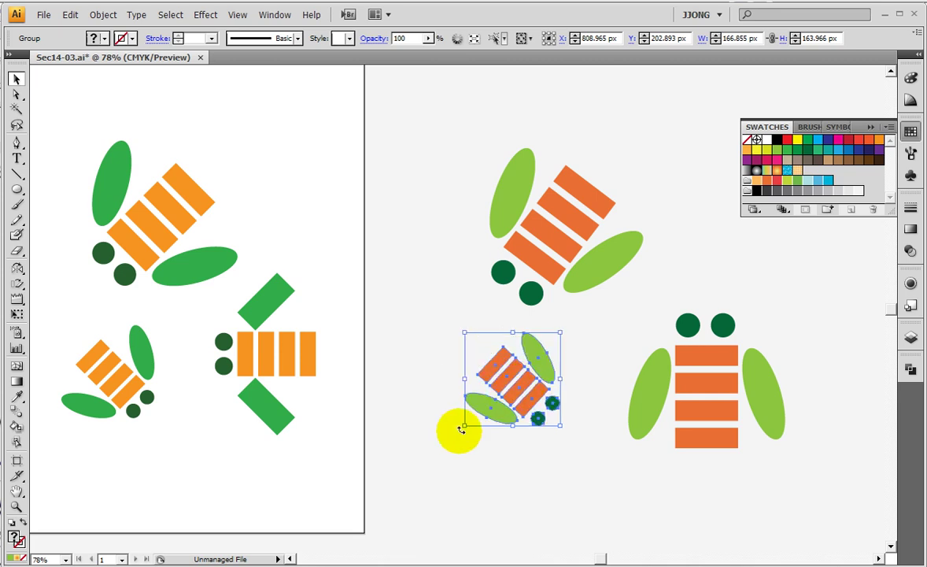
pyautogui.moveTo(487, 415)
pyautogui.mouseDown()
pyautogui.moveTo(523, 393)
pyautogui.moveTo(534, 424)
pyautogui.moveTo(523, 434)
pyautogui.mouseUp()
# - Pull both oval wings away from the upright bee's body with Direct Selection
pyautogui.click(581, 446)
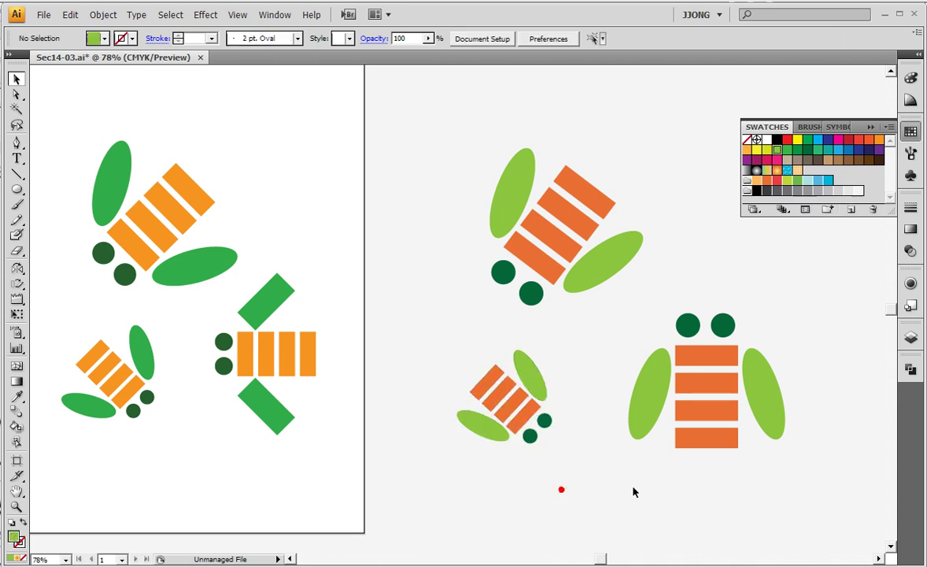
pyautogui.moveTo(630, 325); pyautogui.dragTo(795, 488)
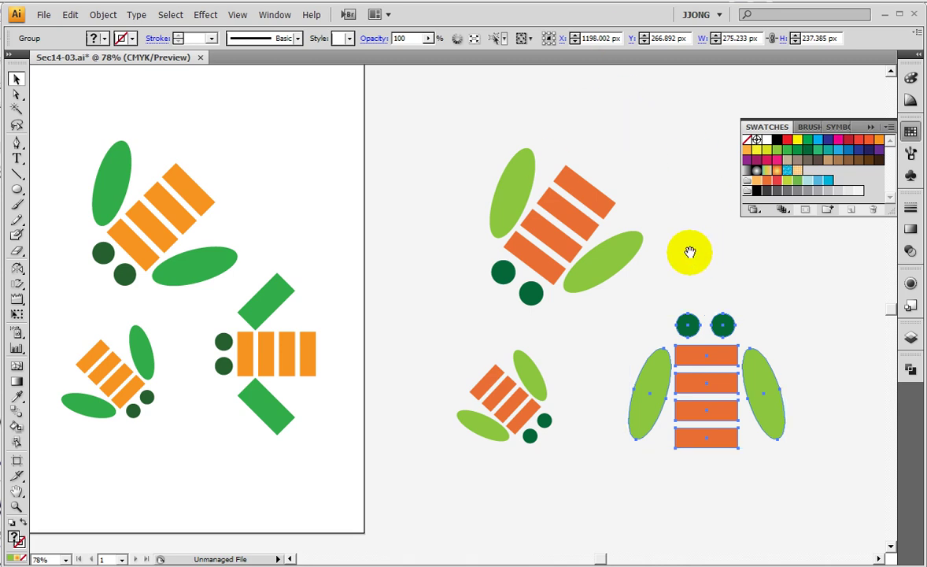
pyautogui.moveTo(689, 253); pyautogui.dragTo(580, 215)
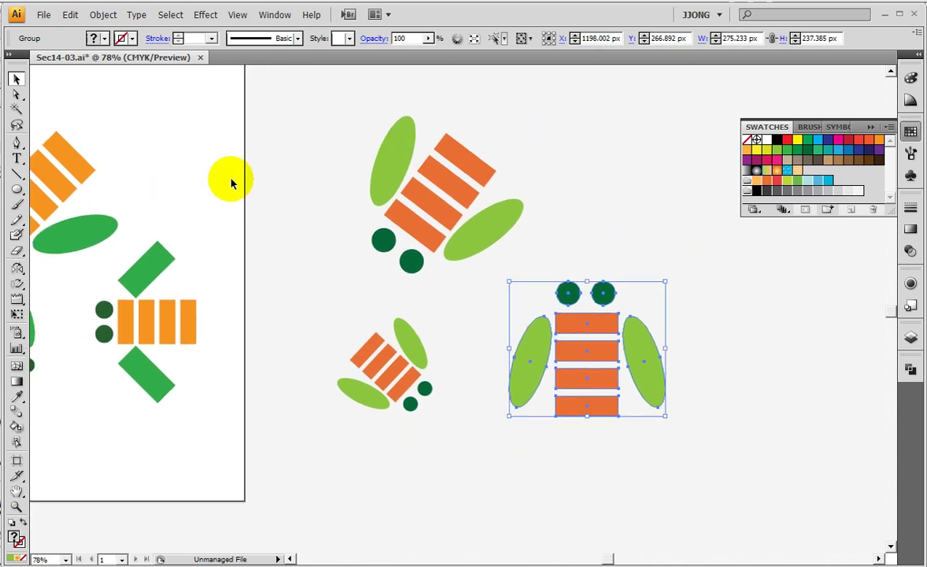
pyautogui.click(16, 95)
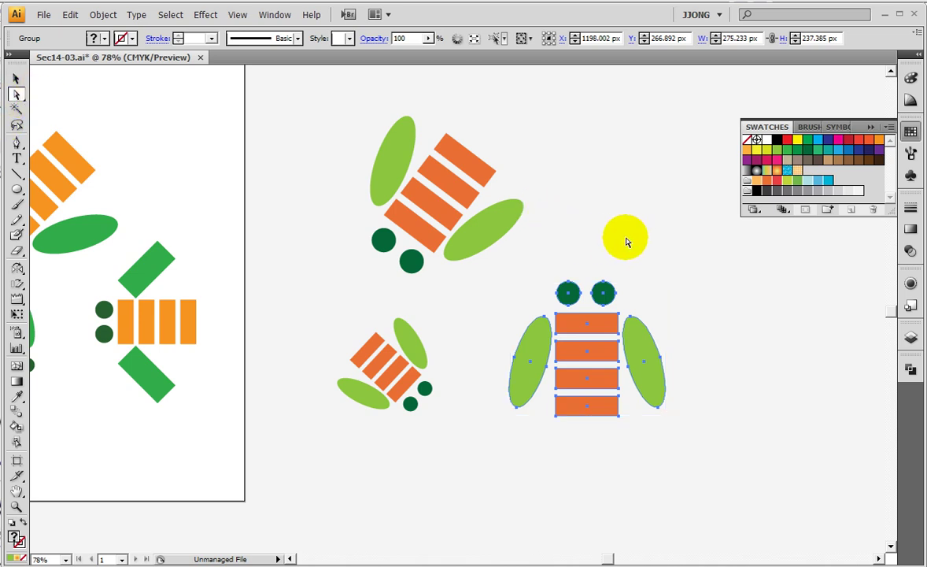
pyautogui.click(629, 242)
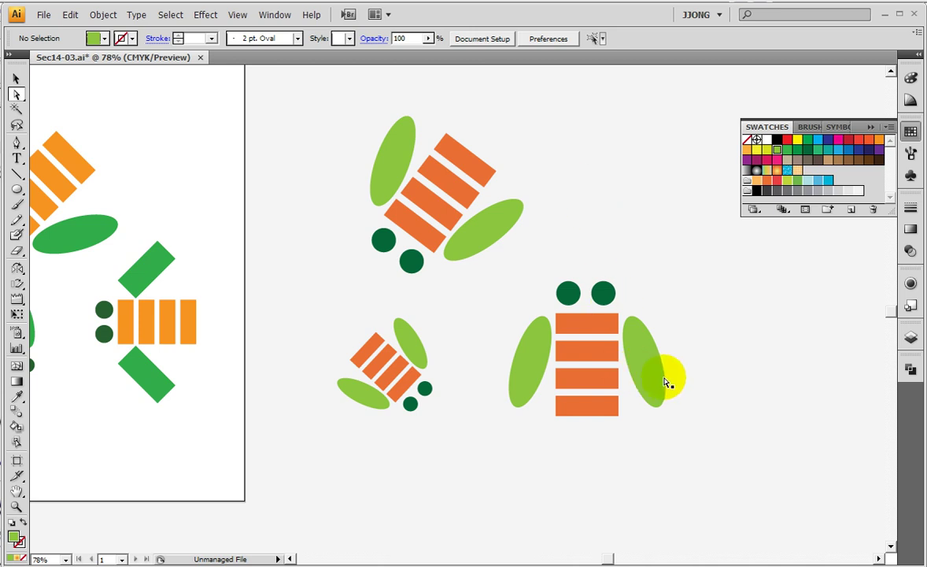
pyautogui.moveTo(665, 377); pyautogui.dragTo(715, 335)
pyautogui.moveTo(539, 381); pyautogui.dragTo(749, 326)
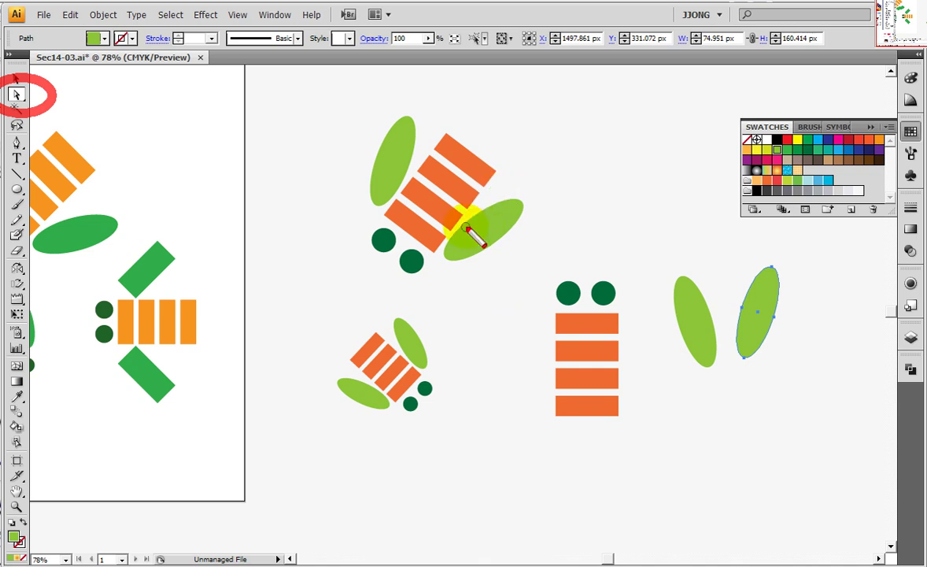
# - Delete the two detached green wing ovals
pyautogui.moveTo(505, 321); pyautogui.dragTo(545, 415)
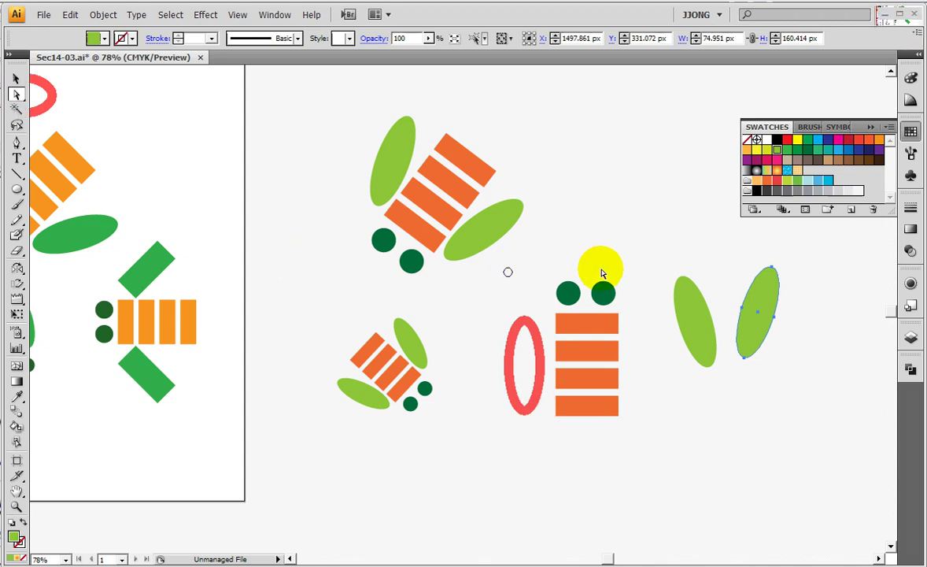
pyautogui.click(696, 315)
pyautogui.press('Delete')
pyautogui.click(760, 312)
pyautogui.press('Delete')
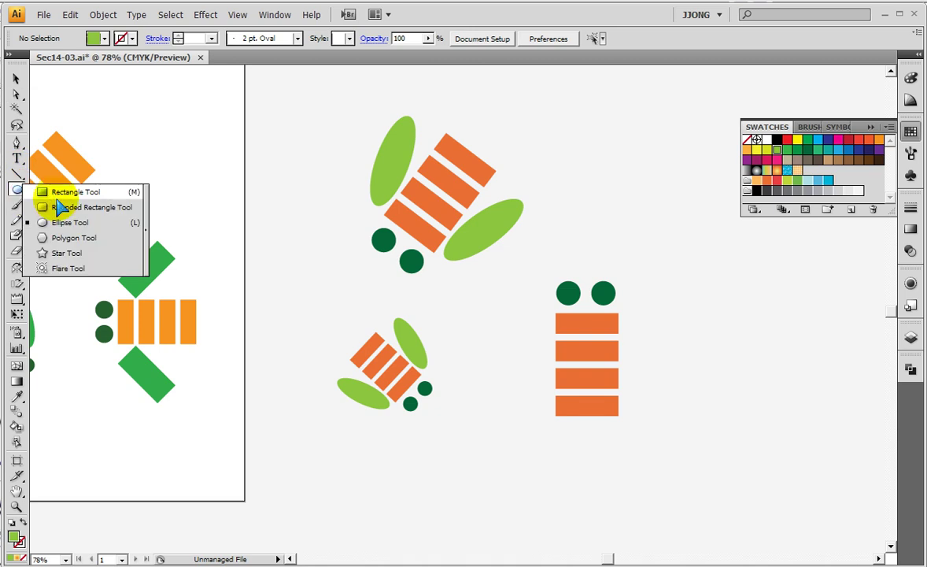
# - Draw a green rectangle wing beside the stripes, tilted and sized about 86 × 158 px
pyautogui.moveTo(16, 191); pyautogui.dragTo(47, 188)
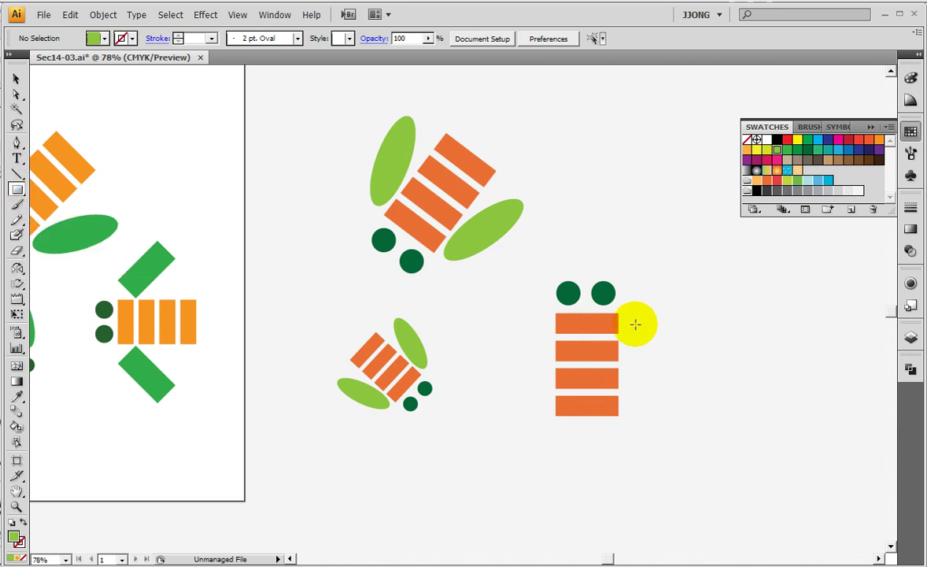
pyautogui.moveTo(630, 317); pyautogui.dragTo(657, 400)
pyautogui.click(15, 79)
pyautogui.moveTo(655, 312); pyautogui.dragTo(641, 306)
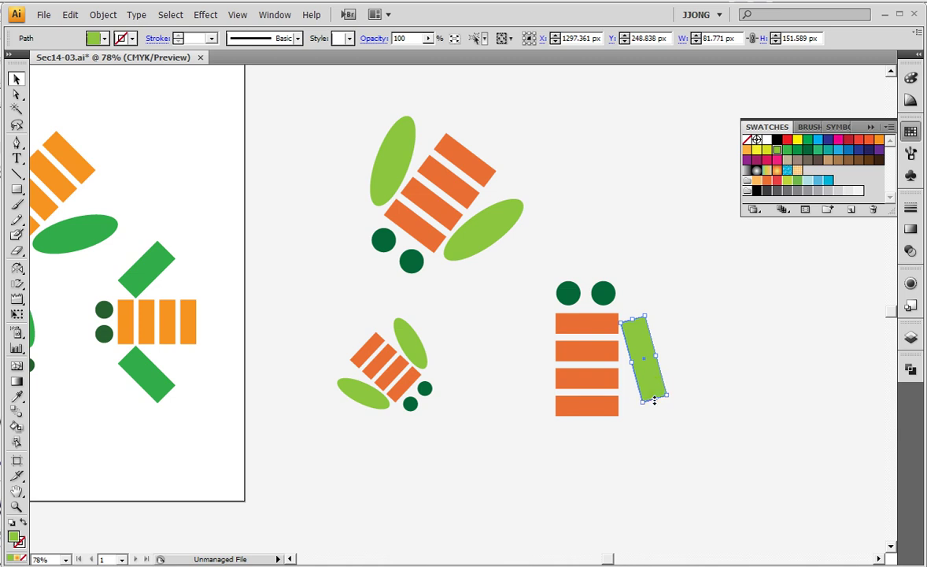
pyautogui.moveTo(662, 398)
pyautogui.mouseDown()
pyautogui.moveTo(664, 355)
pyautogui.moveTo(658, 387)
pyautogui.mouseUp()
pyautogui.click(663, 355)
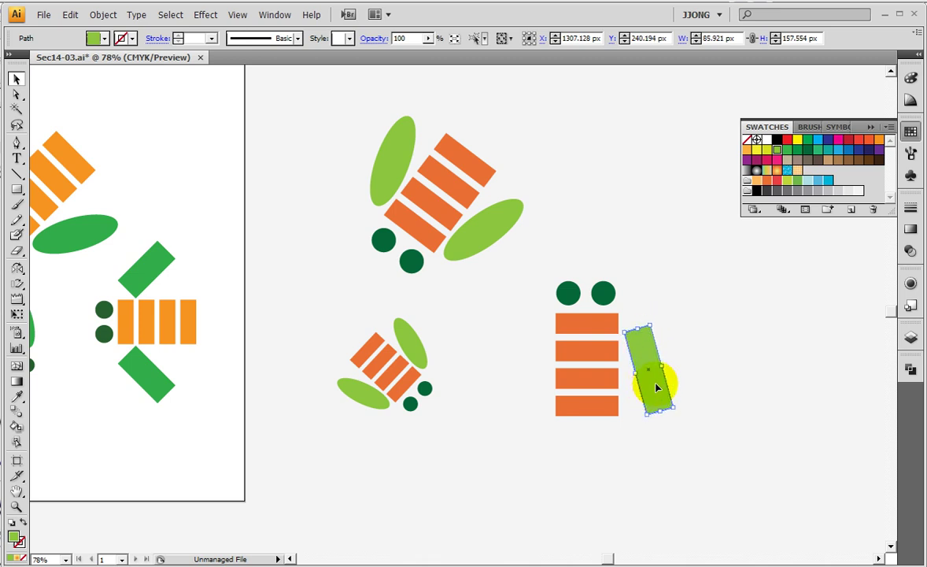
pyautogui.hotkey('ctrl', 'y')
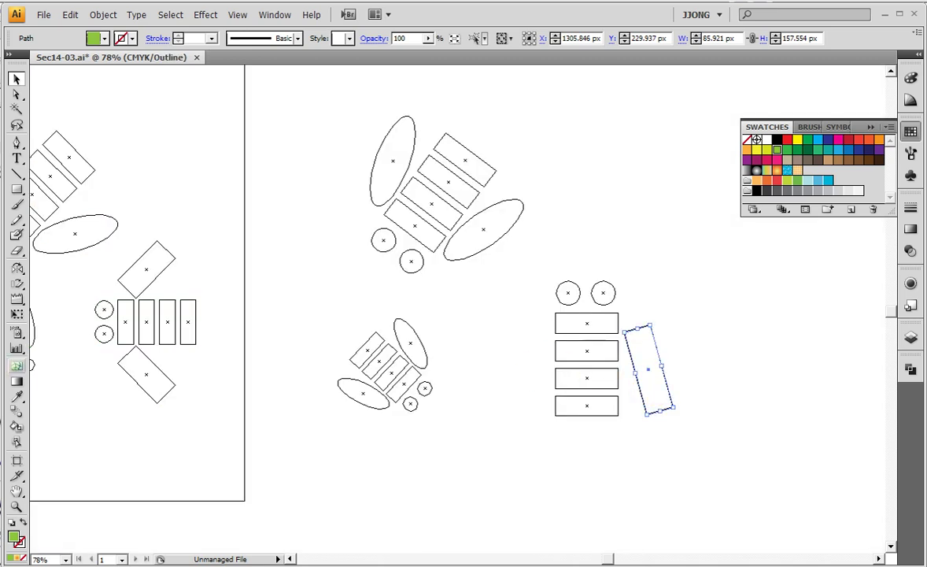
# - Reflect a copy of the rectangle wing vertically across the body's centre to the left side
pyautogui.moveTo(17, 268); pyautogui.dragTo(55, 286)
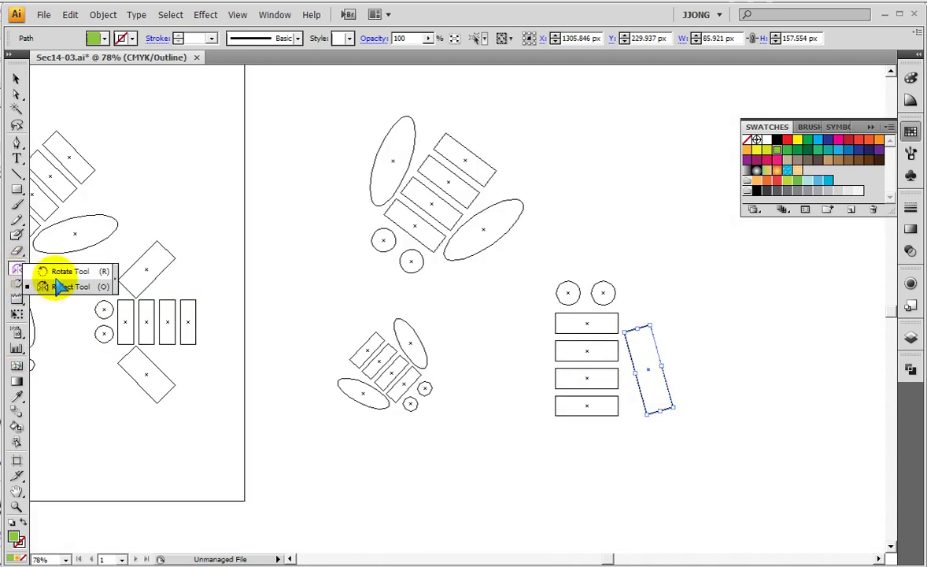
pyautogui.keyDown('alt'); pyautogui.click(588, 351); pyautogui.keyUp('alt')
pyautogui.click(530, 296)
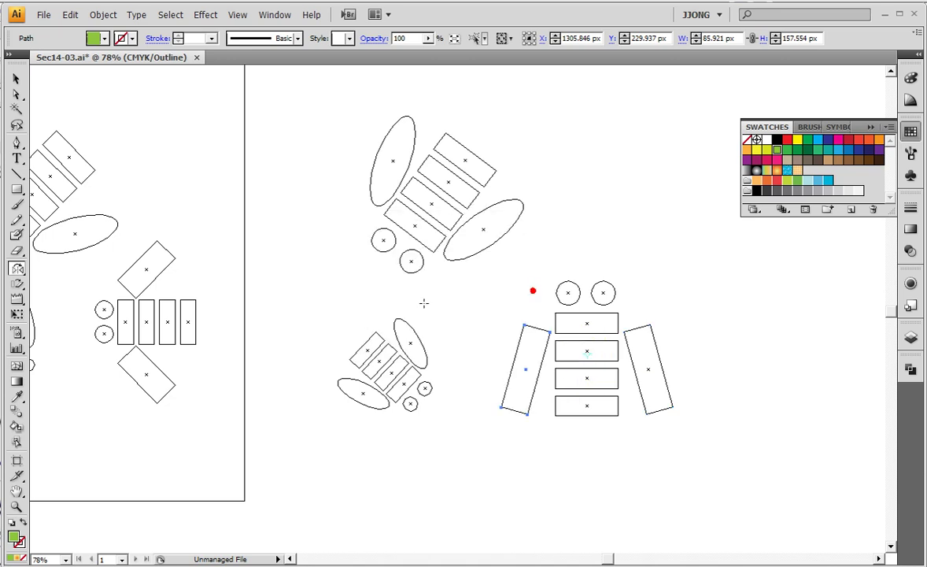
pyautogui.hotkey('ctrl', 'y')
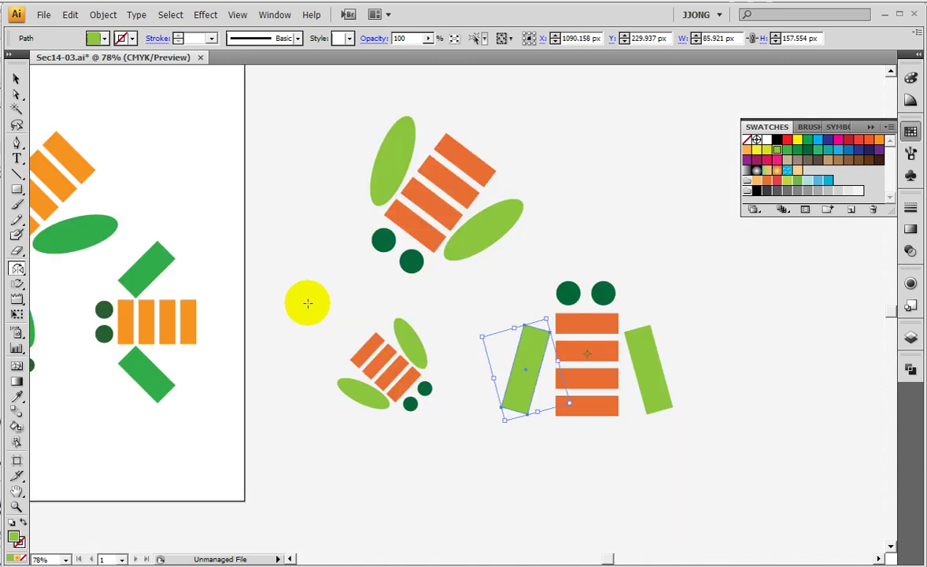
# - Select all parts of the rectangle-winged bee and group them
pyautogui.click(15, 78)
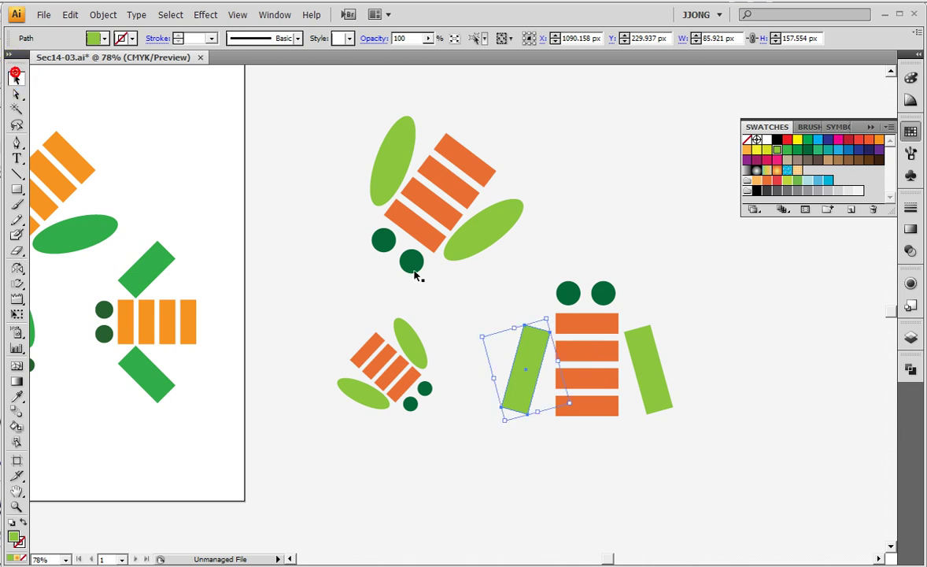
pyautogui.keyDown('shift'); pyautogui.click(594, 321); pyautogui.keyUp('shift')
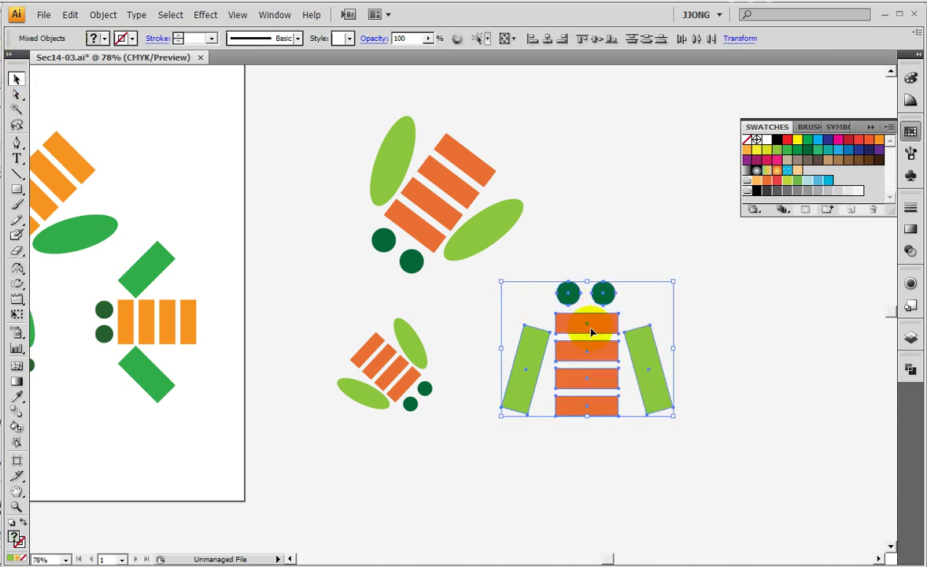
pyautogui.rightClick(592, 325)
pyautogui.click(636, 363)
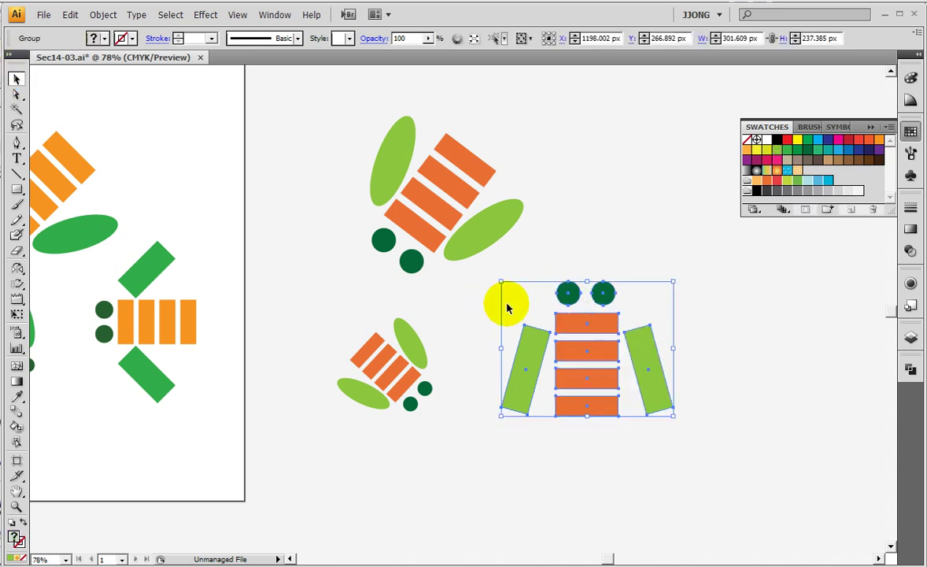
# - Rotate the bee 90° so its eyes face left, shrink it to about 181 × 230 px, and move it up
pyautogui.moveTo(496, 280); pyautogui.dragTo(542, 429)
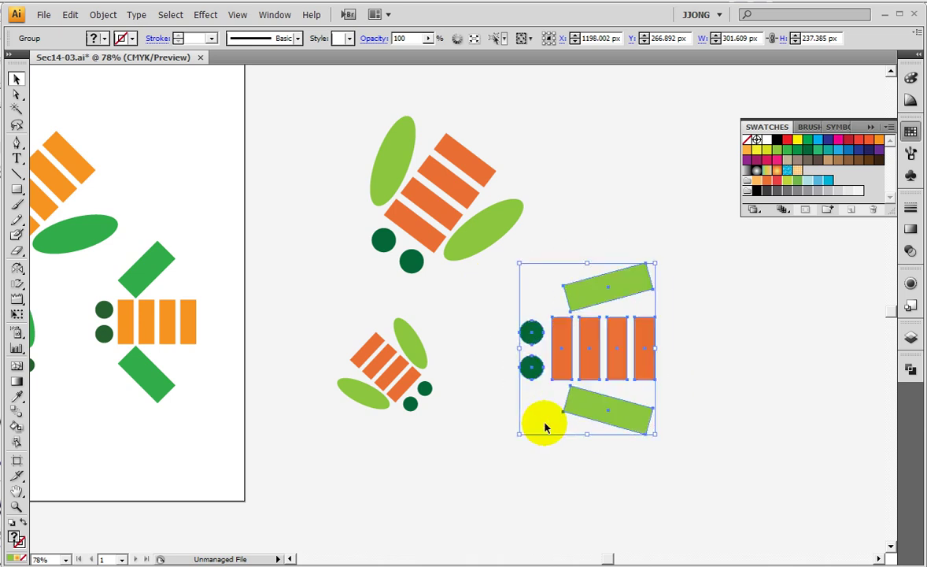
pyautogui.moveTo(653, 264); pyautogui.dragTo(624, 304)
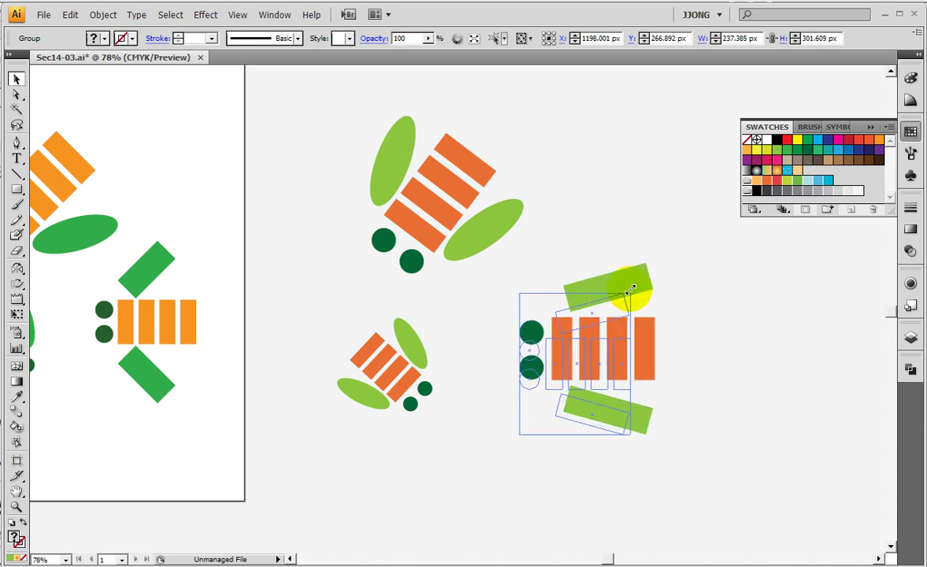
pyautogui.moveTo(595, 375)
pyautogui.mouseDown()
pyautogui.moveTo(583, 321)
pyautogui.moveTo(543, 322)
pyautogui.mouseUp()
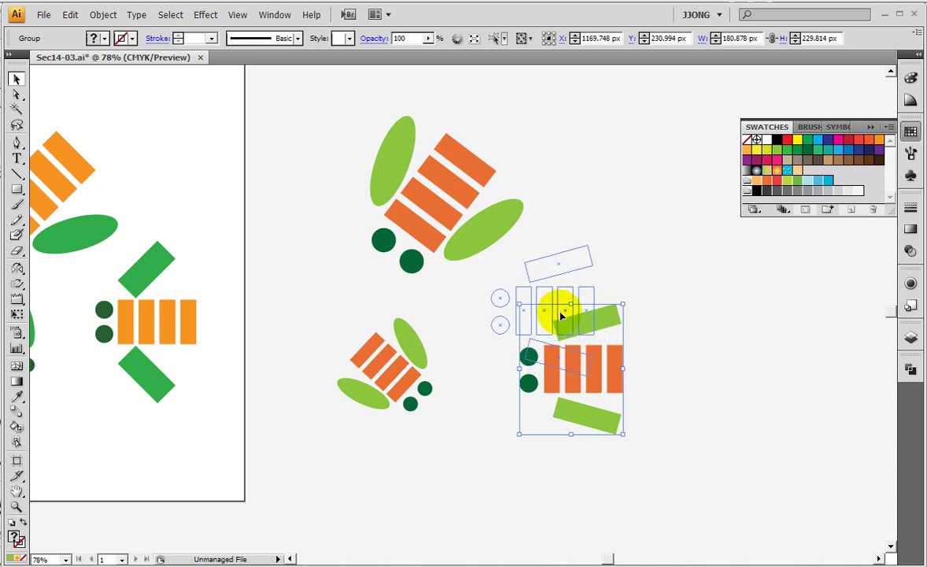
pyautogui.moveTo(544, 322); pyautogui.dragTo(568, 321)
pyautogui.moveTo(557, 422); pyautogui.dragTo(632, 427)
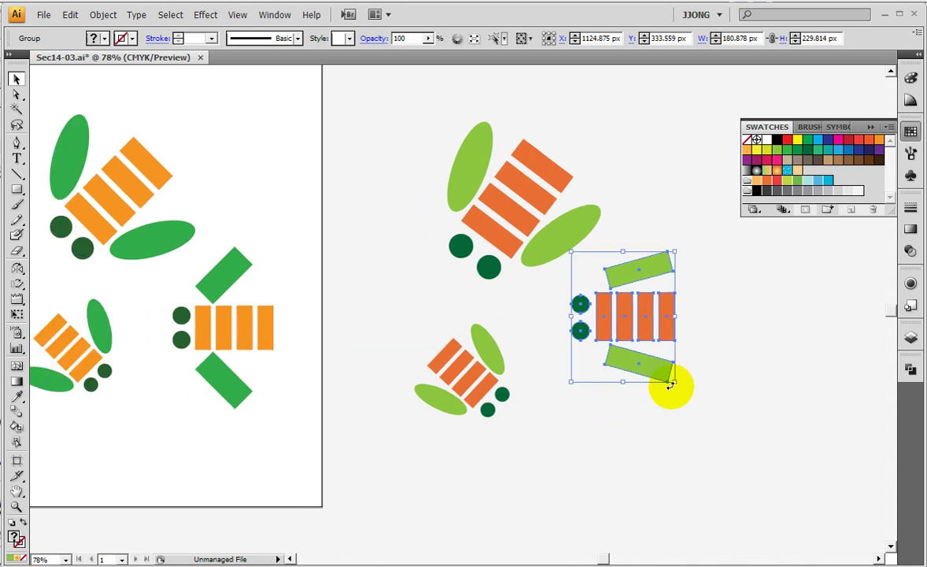